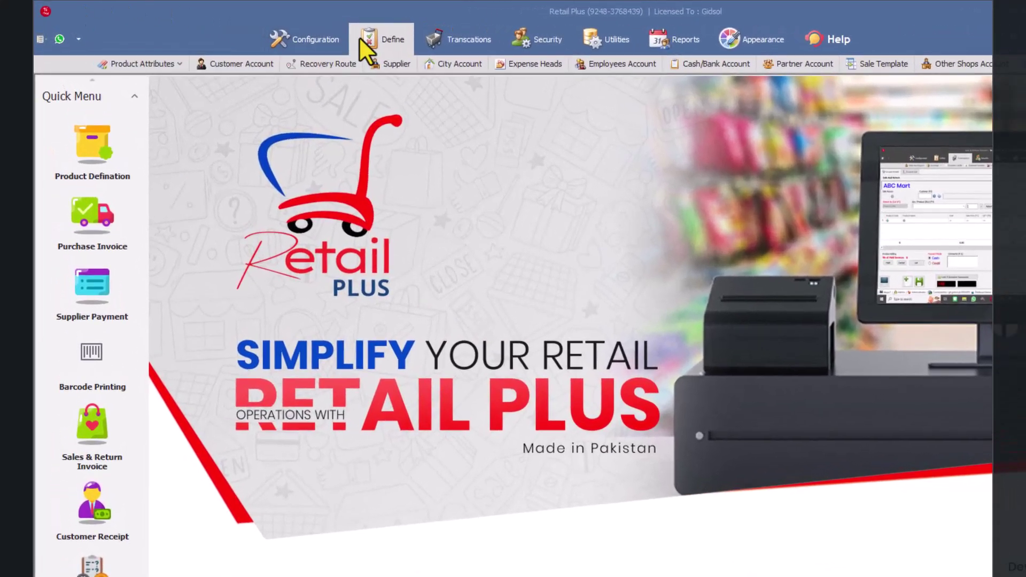
- Open the Sale Template definition form to view its layout, and close it again
click(301, 30)
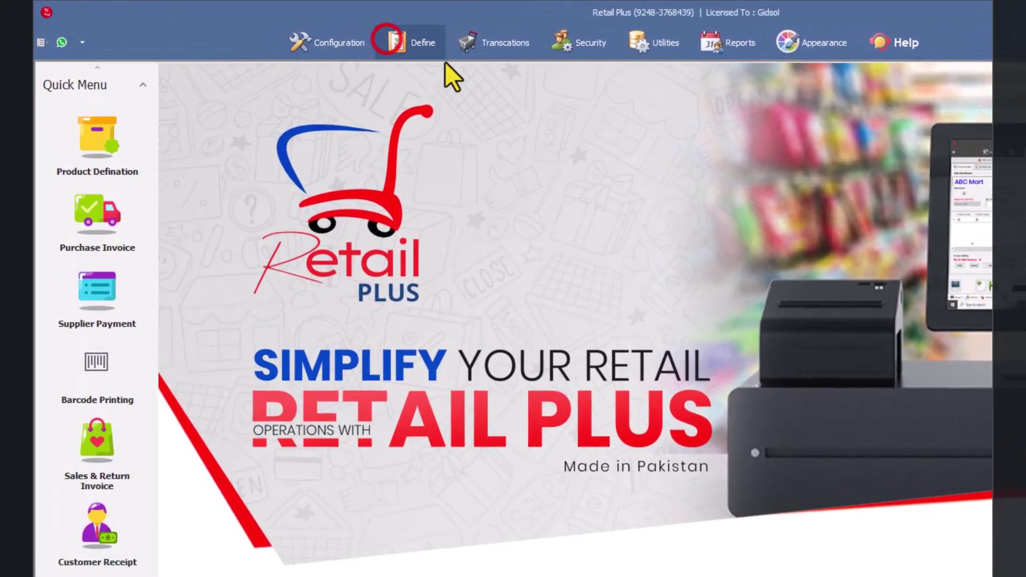
click(424, 44)
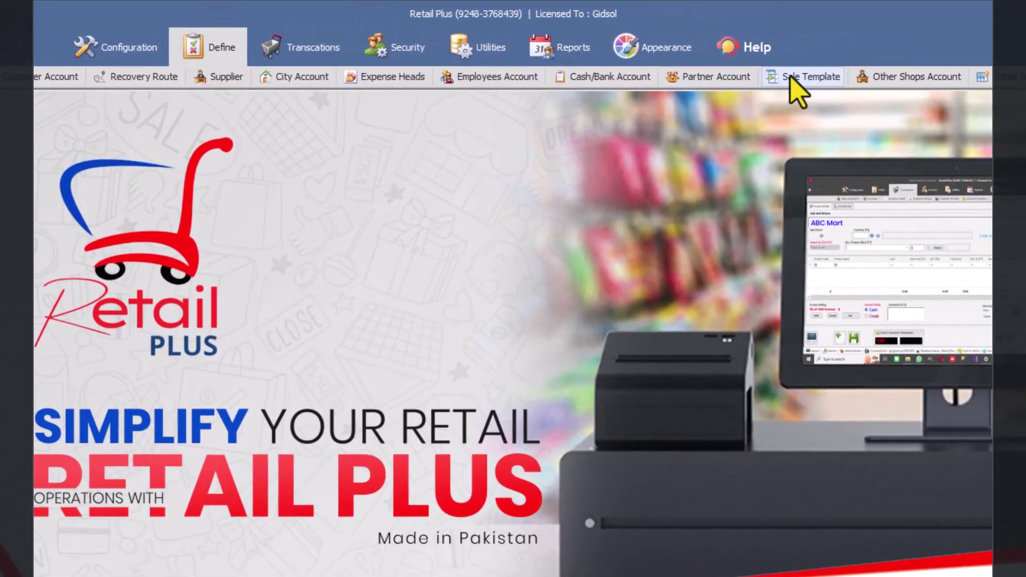
click(791, 77)
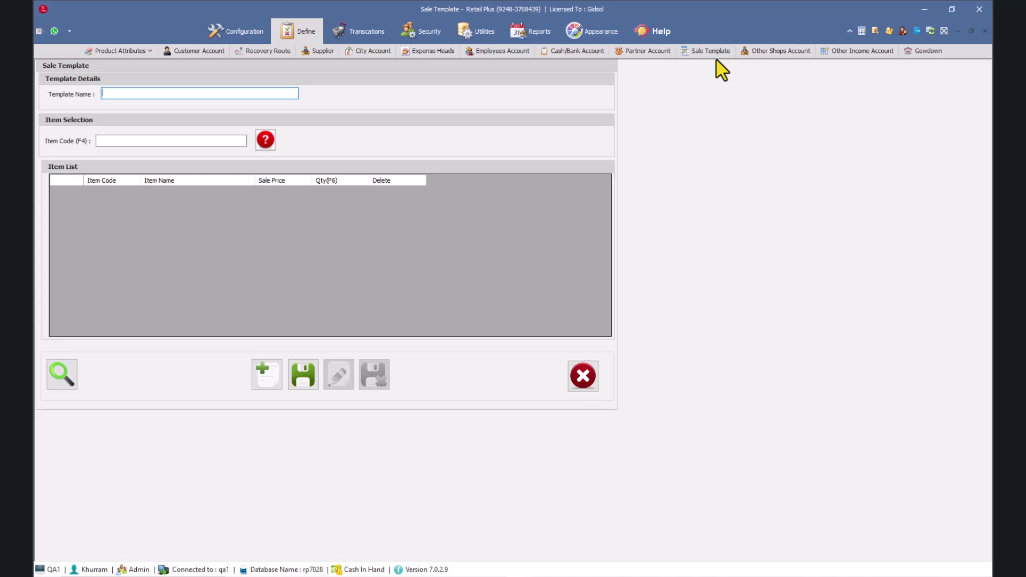
click(985, 31)
- Open the Group Rights form and load the Define category modules for the Admin user group
click(409, 30)
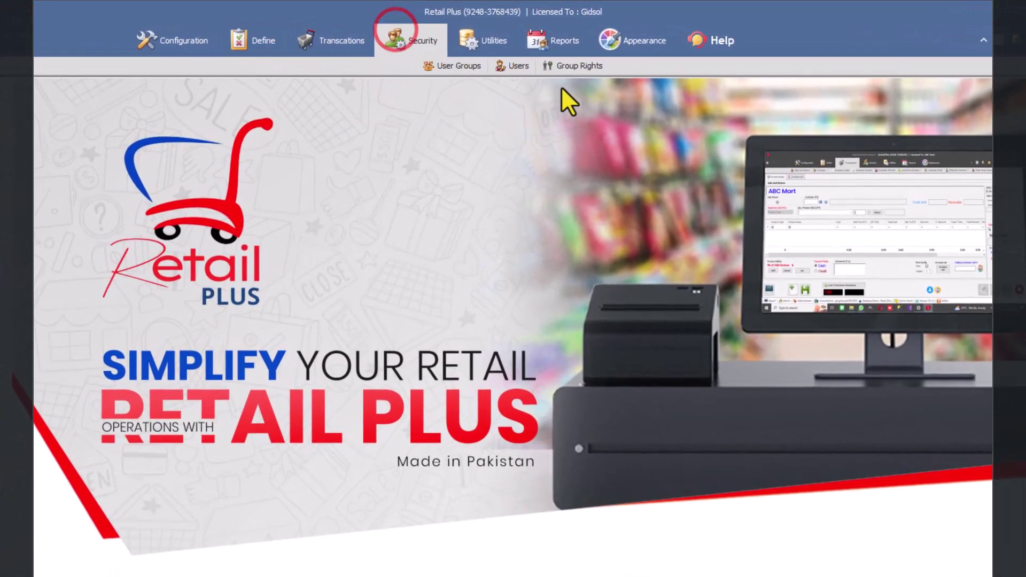
click(568, 66)
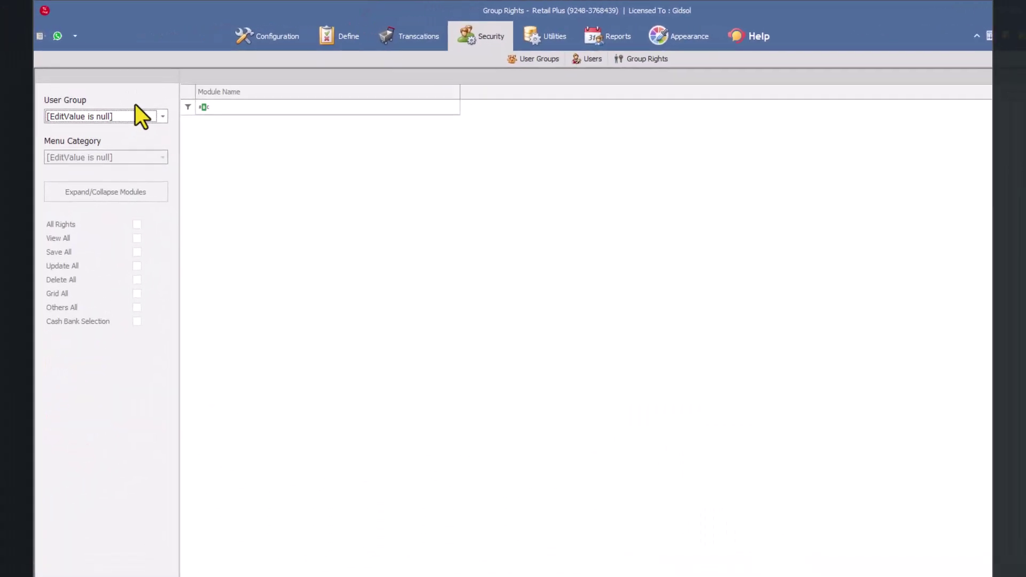
click(141, 130)
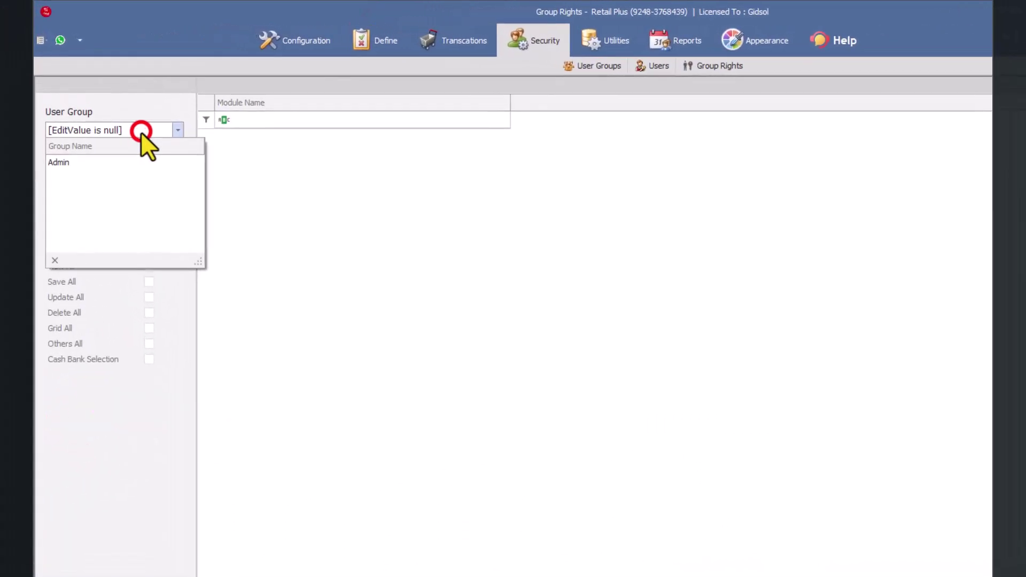
click(126, 162)
click(126, 175)
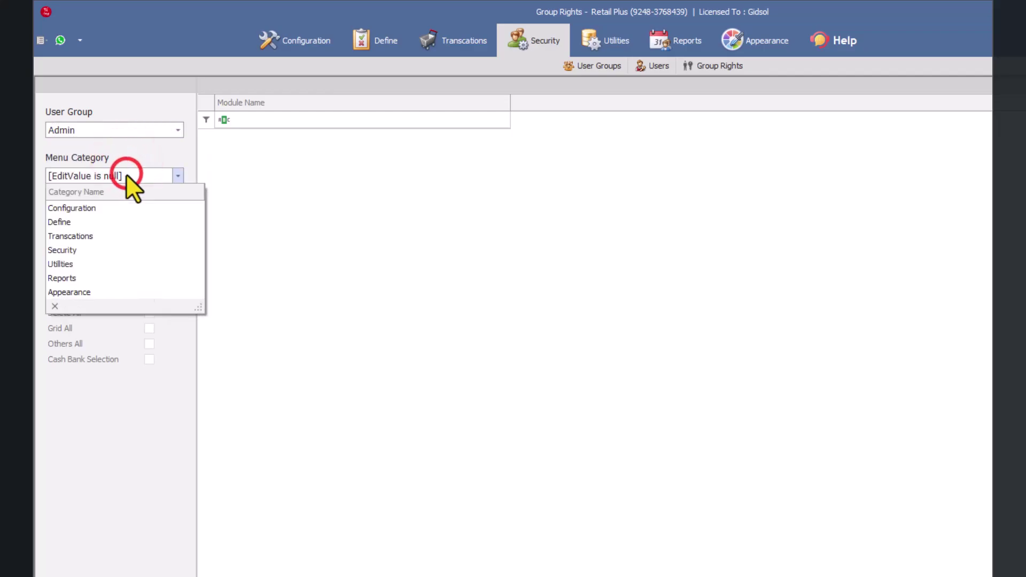
click(95, 221)
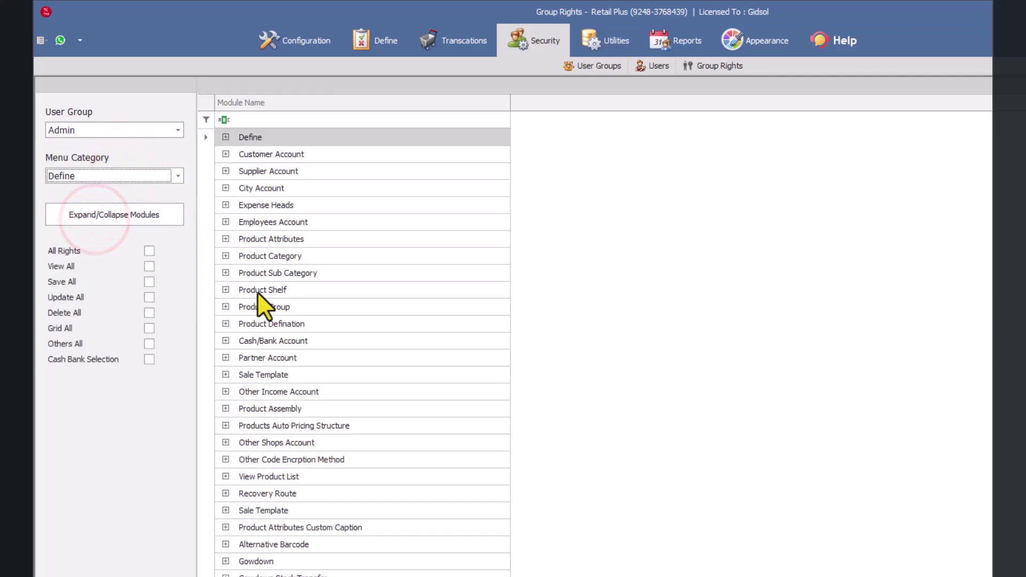
- Filter the modules by "sale" and inspect the rights under the Sale Template entries
click(282, 120)
text(sale)
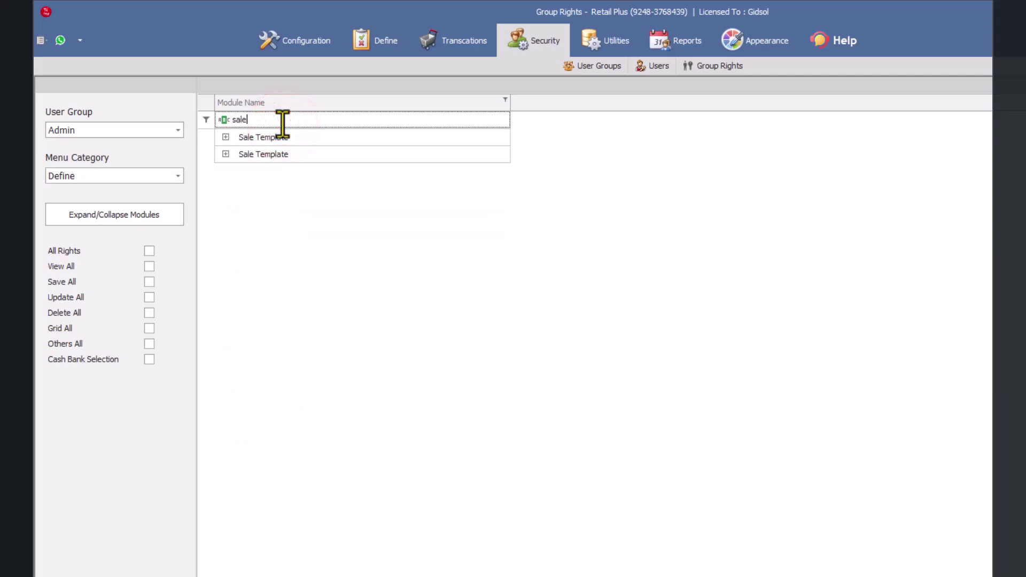
click(227, 137)
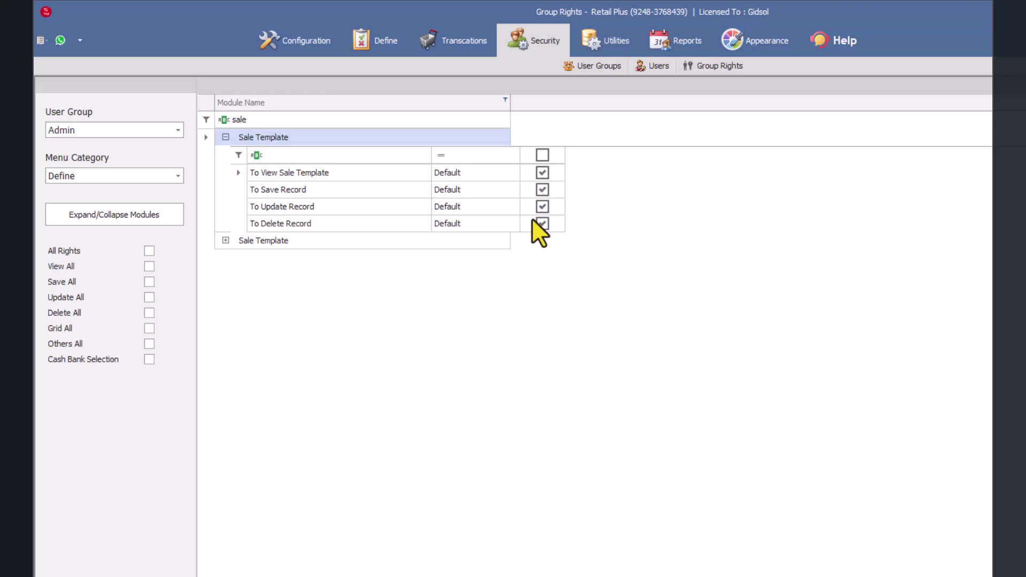
click(226, 241)
click(226, 241)
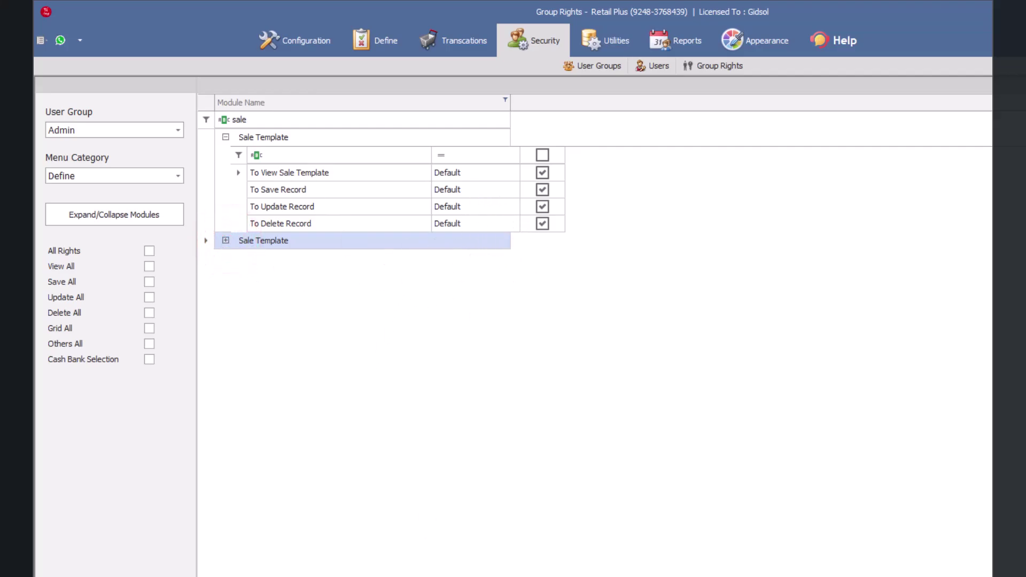
- Save the Admin group's rights, acknowledge the notice and close the Group Rights form
click(95, 537)
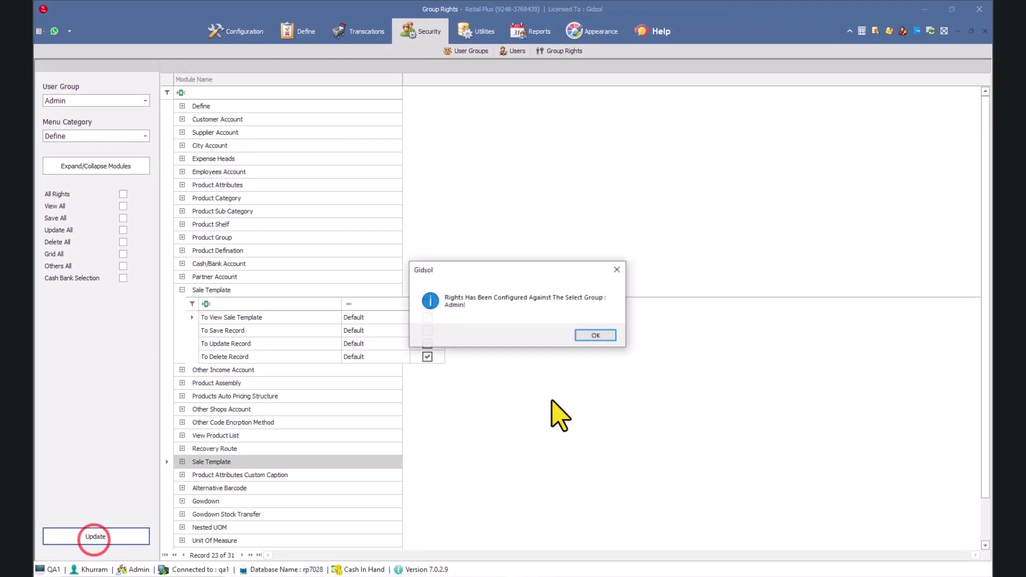
click(586, 335)
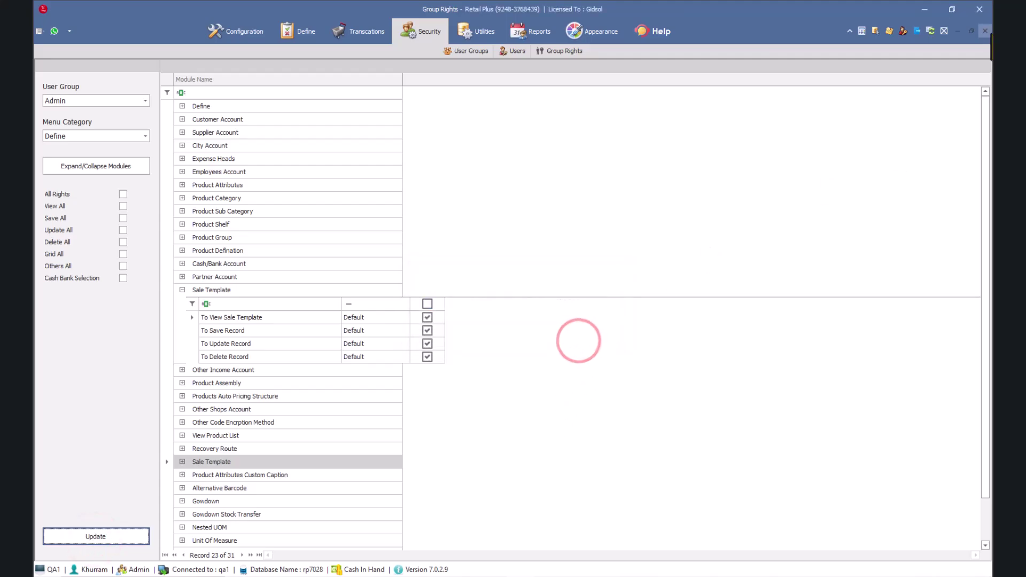
click(988, 31)
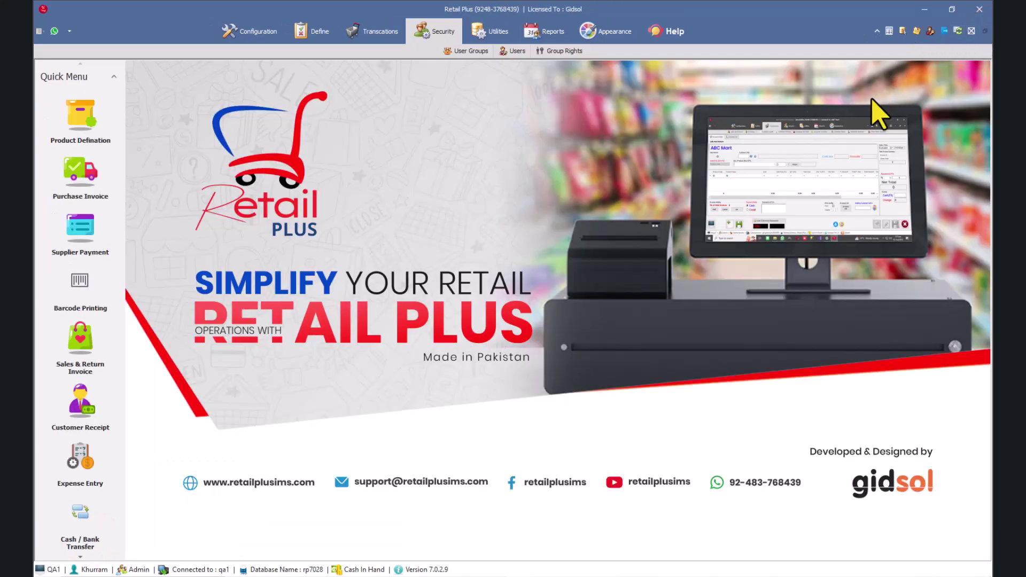
- Open the Sale Template form and briefly view the item list used for picking products
click(316, 31)
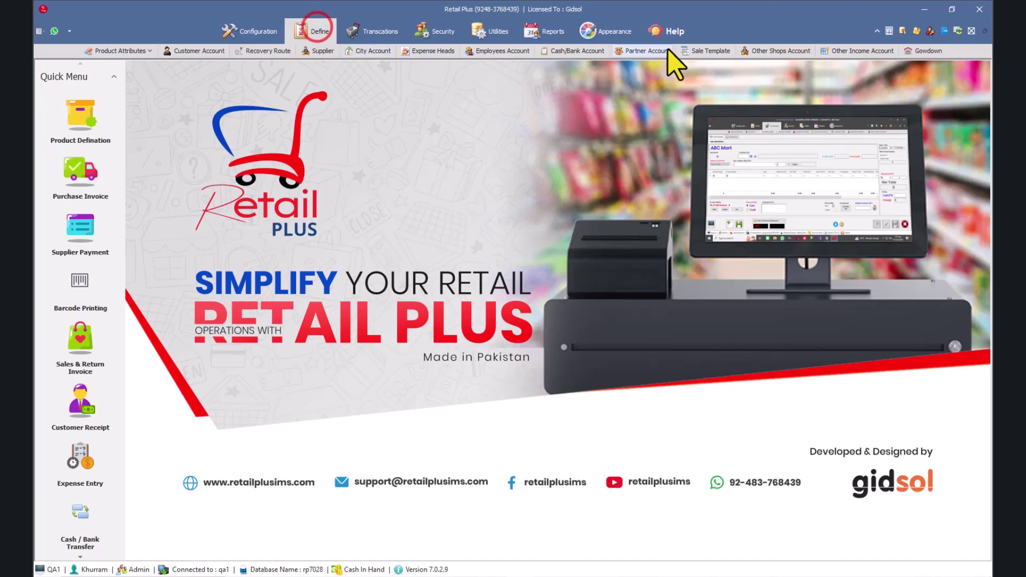
click(711, 51)
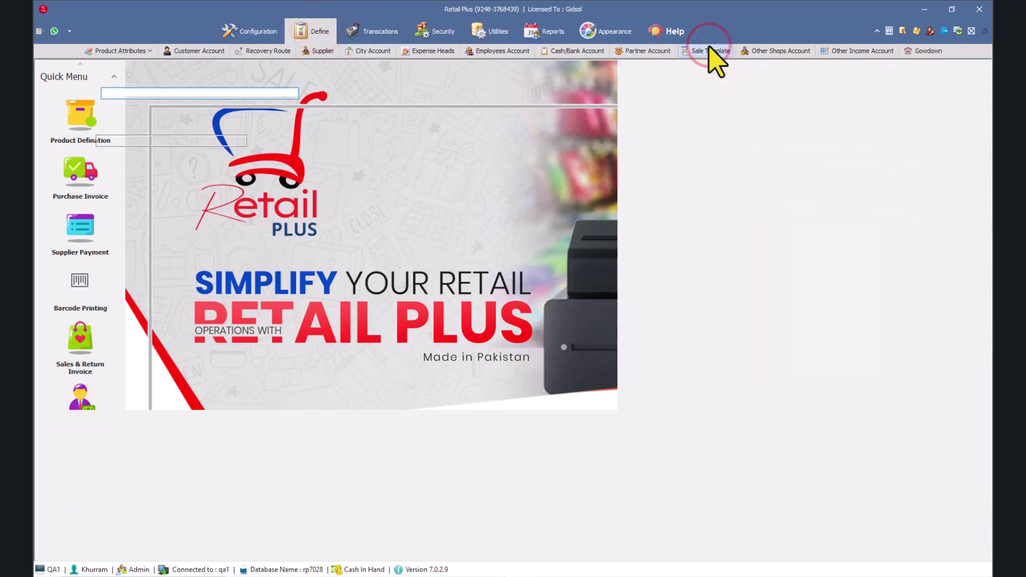
click(254, 96)
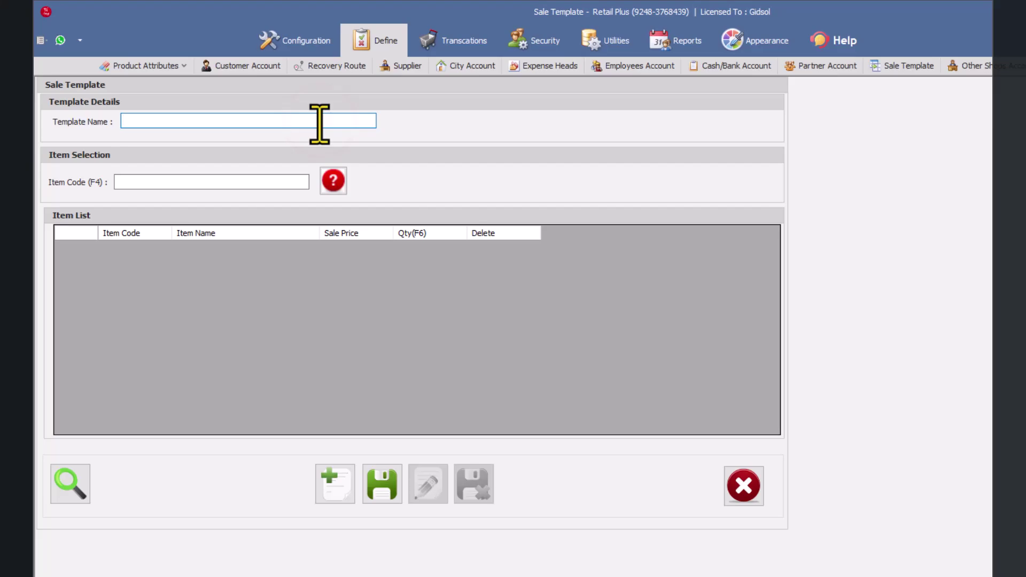
click(333, 181)
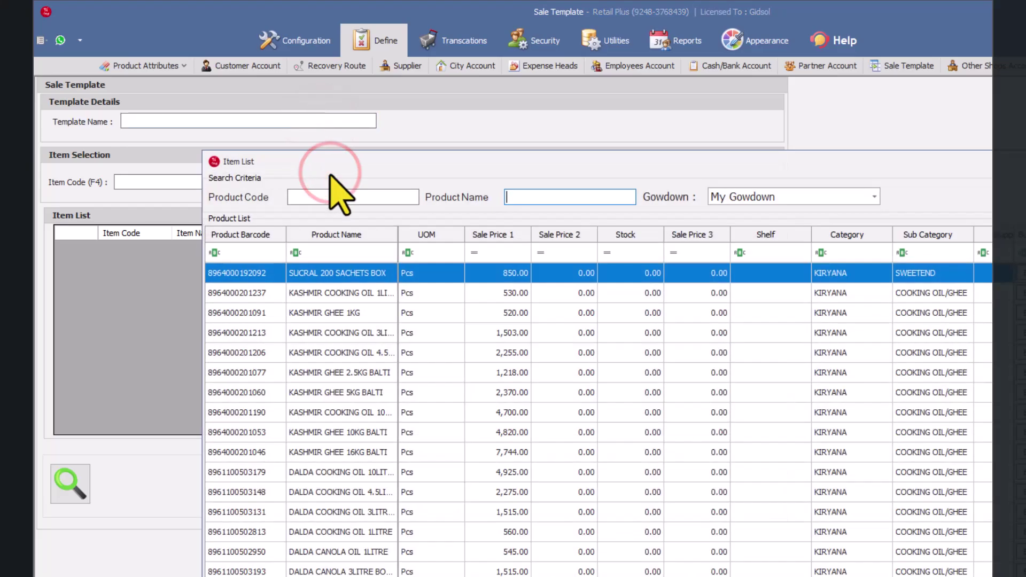
key(Escape)
click(319, 122)
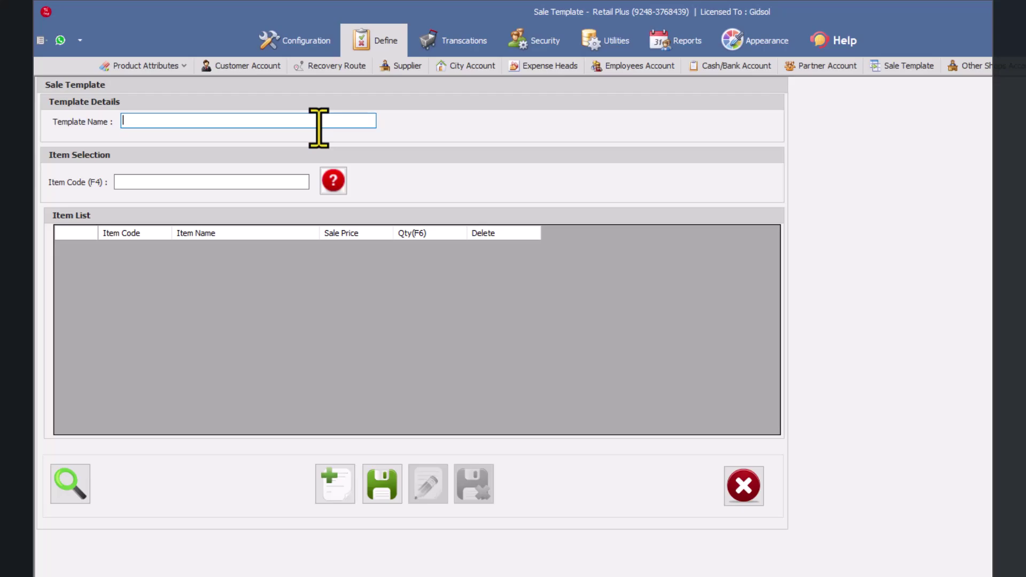
text(A)
text(kbar Sb)
text( Mont)
text(hely )
text(Package)
key(BackSpace)
key(BackSpace)
key(BackSpace)
key(BackSpace)
key(BackSpace)
key(BackSpace)
key(BackSpace)
key(BackSpace)
key(BackSpace)
key(BackSpace)
key(BackSpace)
key(BackSpace)
key(BackSpace)
key(BackSpace)
key(BackSpace)
key(BackSpace)
key(BackSpace)
key(BackSpace)
key(BackSpace)
key(BackSpace)
- Name the template "Ramzan Package 1" and add the item with code 1001
text(Ramzan Package 1)
click(273, 183)
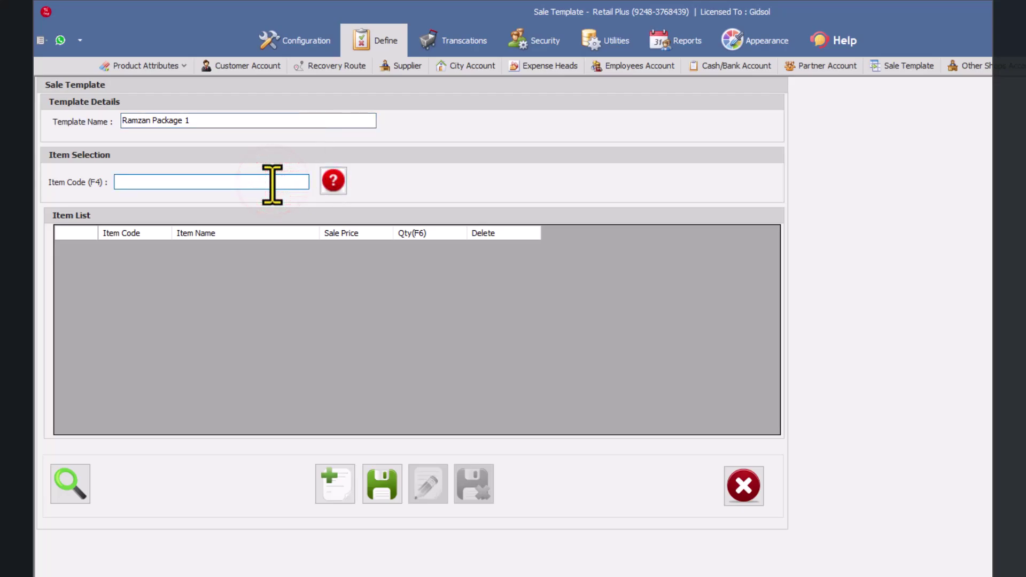
text(1001)
key(Return)
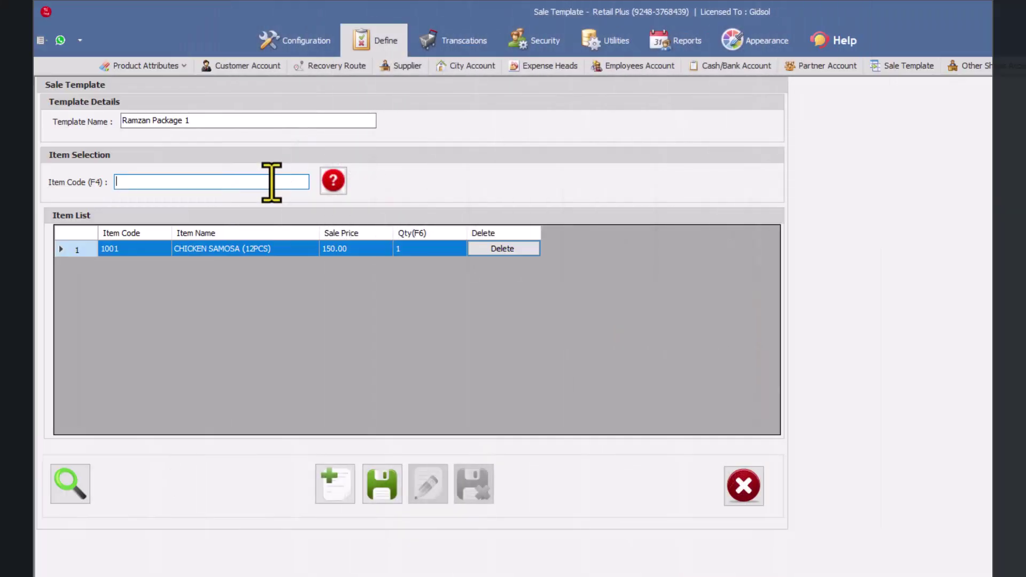
- Add KASHMIR GHEE 1KG from the item list to the template with a quantity of 2
key(F5)
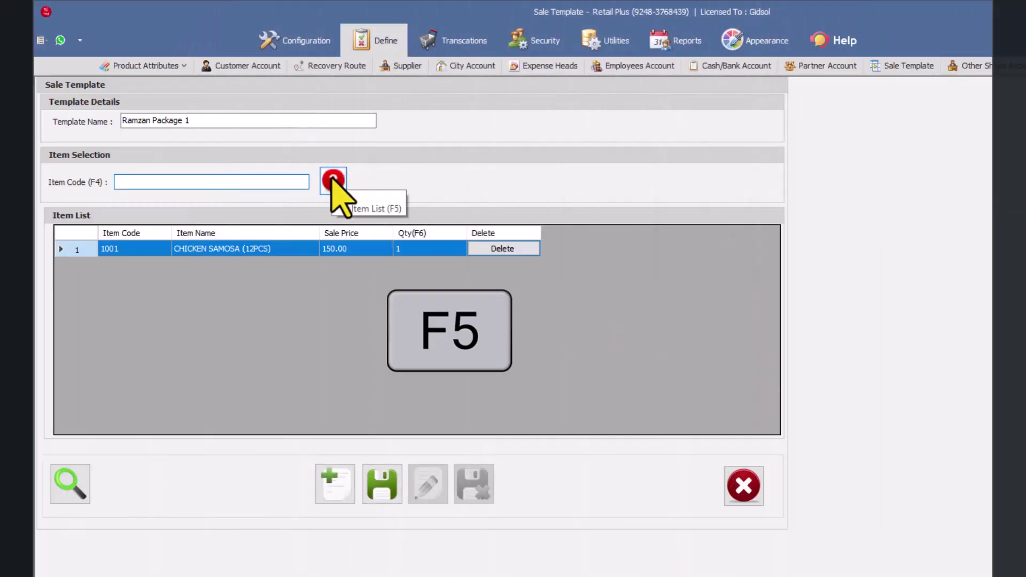
click(333, 181)
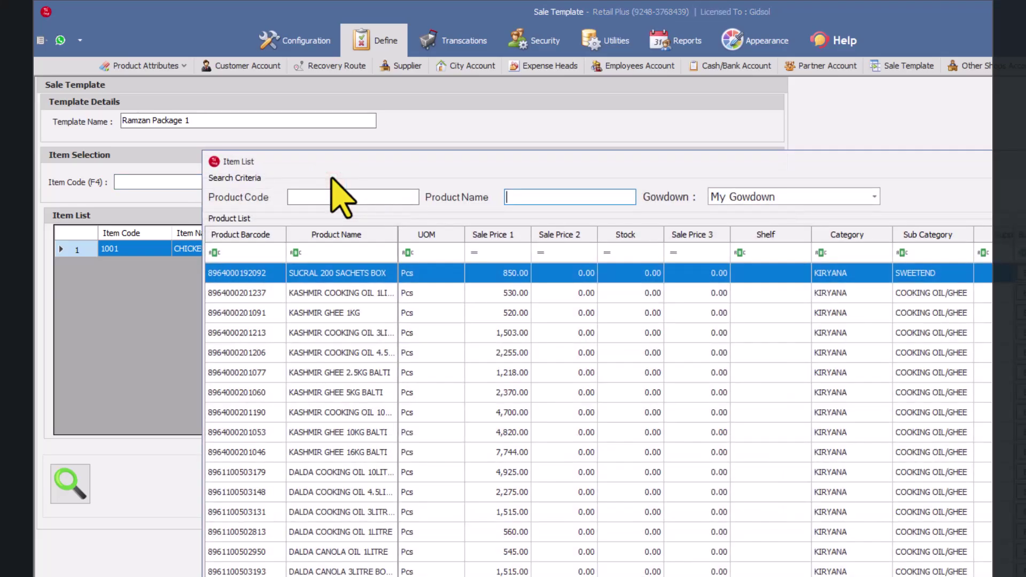
double_click(324, 314)
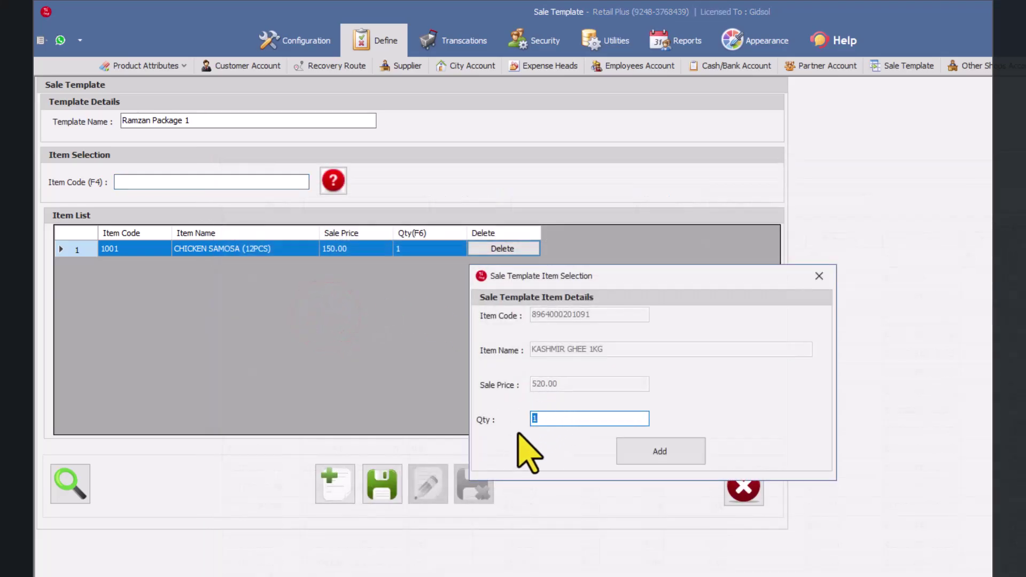
text(2)
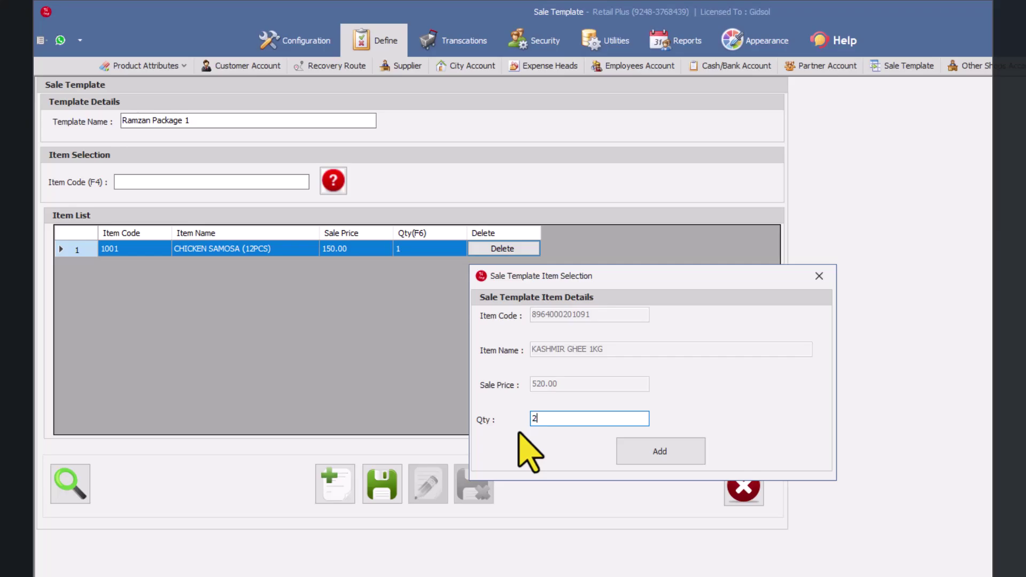
click(684, 460)
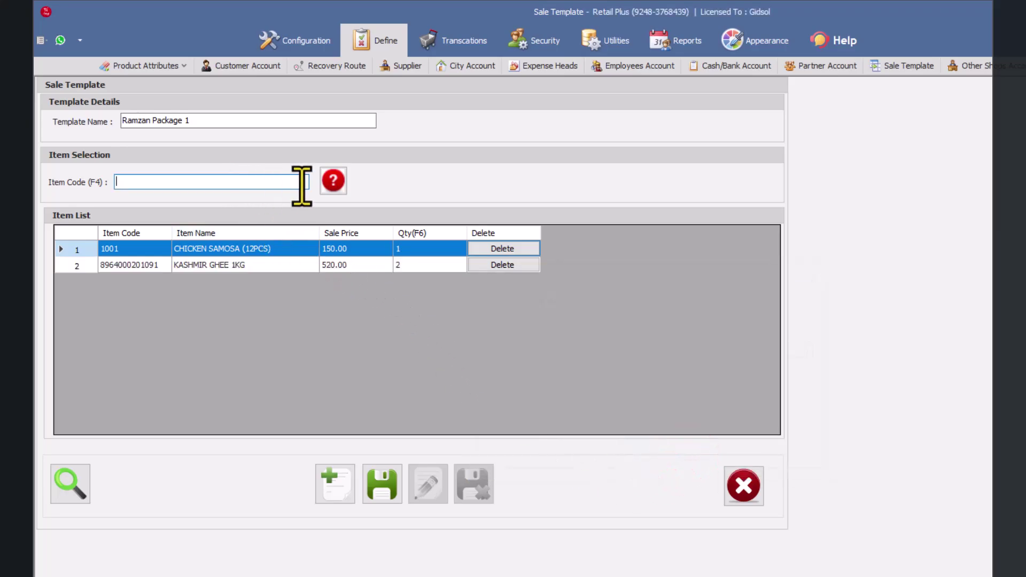
- Search the item list for "surf ex" and add SURF EXCEL 170G to the template with a quantity of 2
click(335, 182)
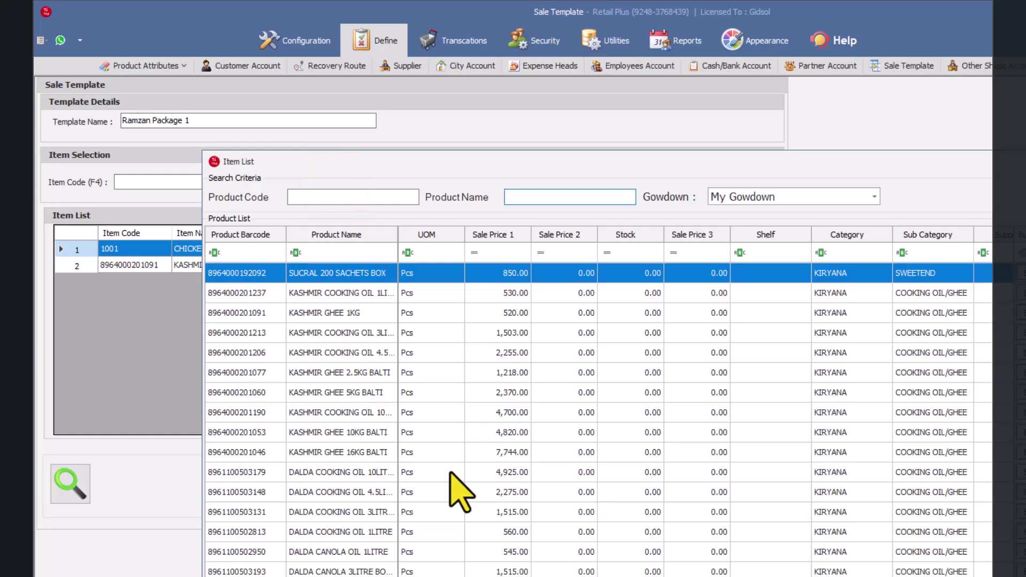
text(surge)
key(BackSpace)
key(BackSpace)
text(f ex)
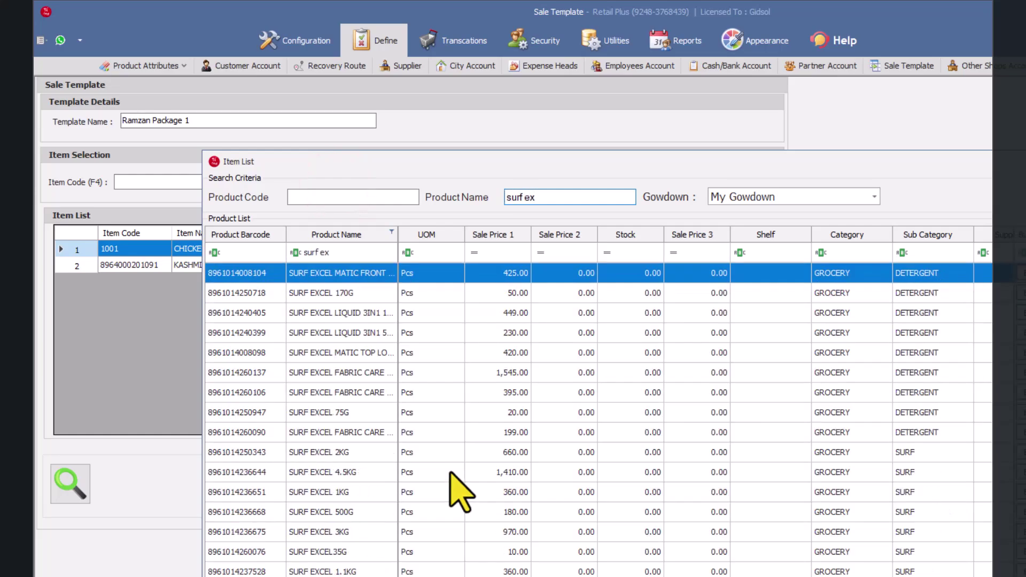
click(344, 293)
double_click(310, 292)
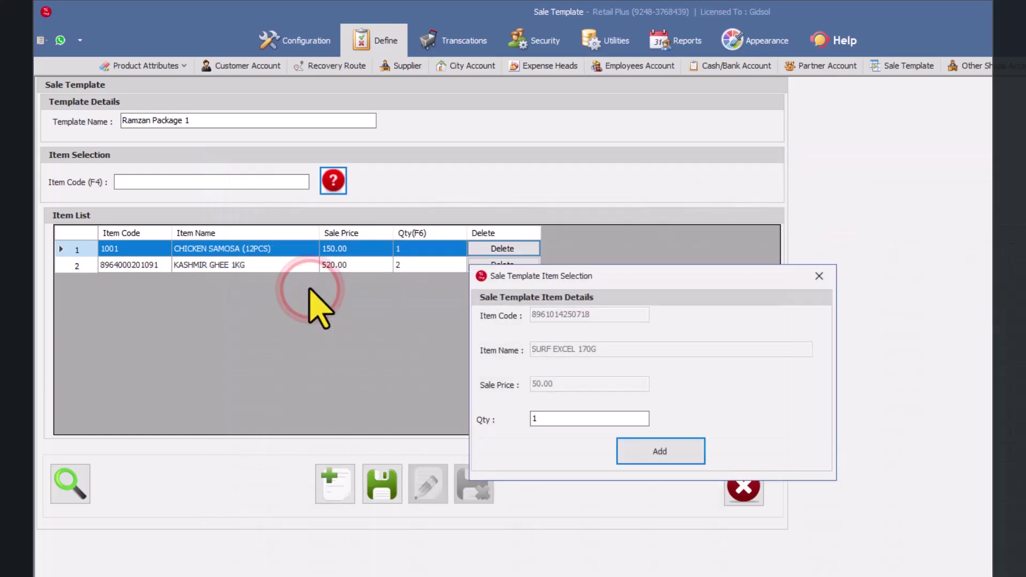
double_click(567, 422)
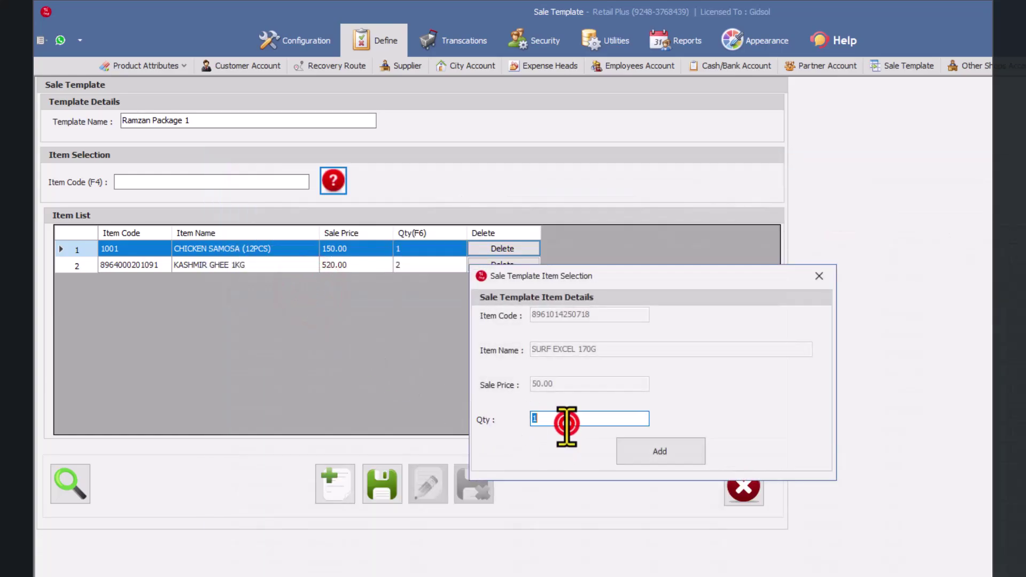
text(2)
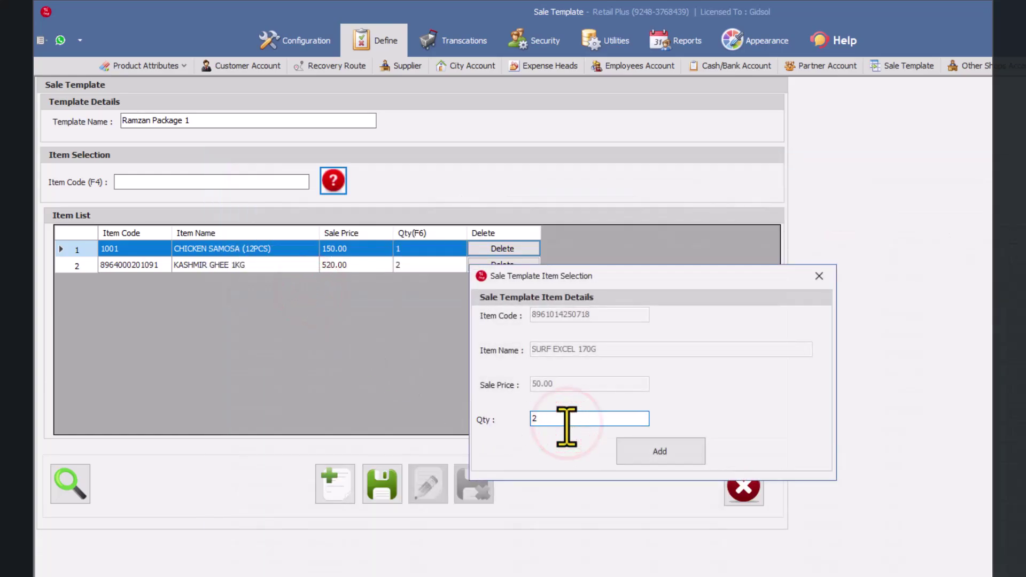
click(621, 448)
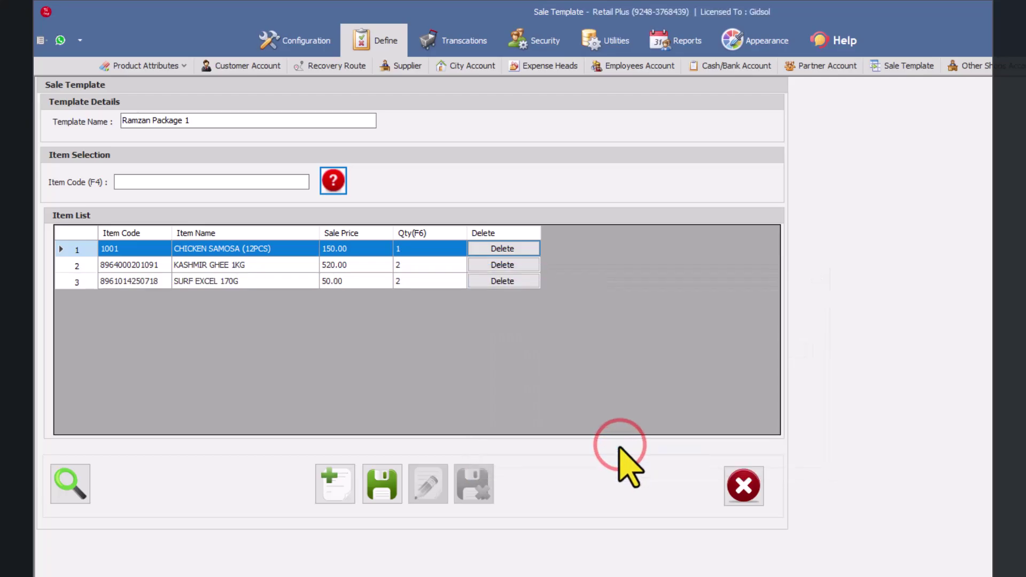
- Search the item list for "sugar" and add SUGAR 5KG to the template with a quantity of 10
click(334, 180)
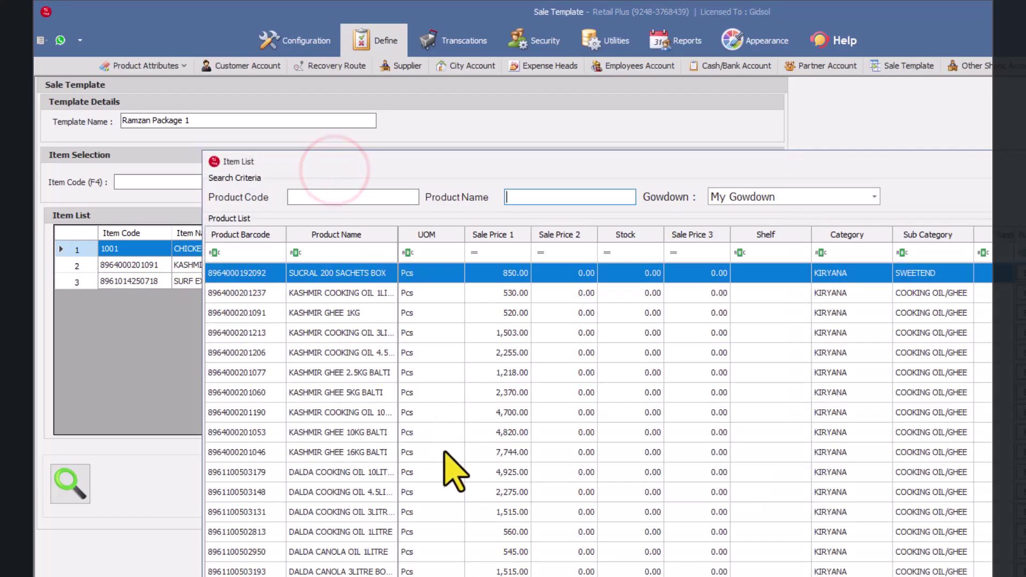
text(da)
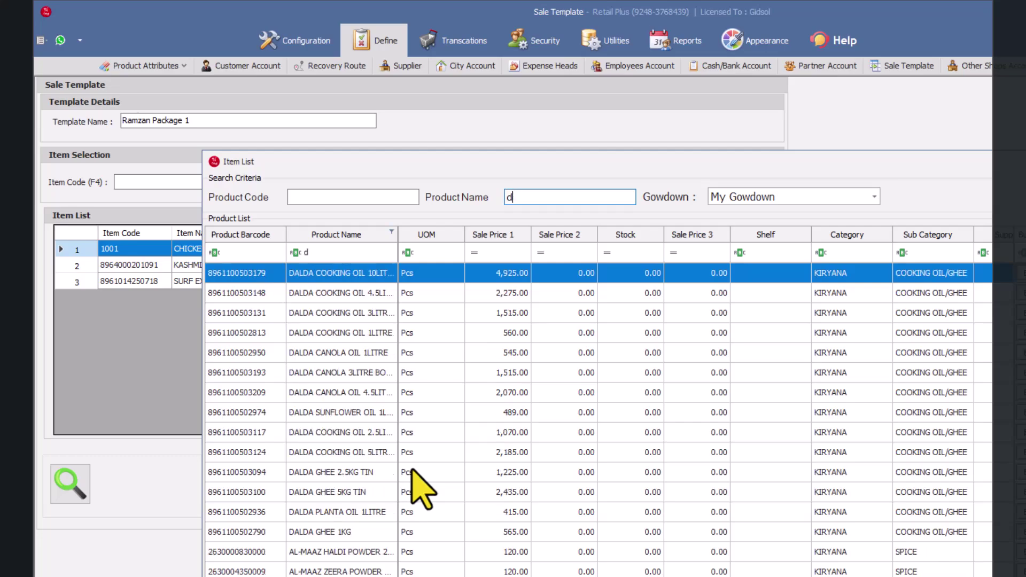
key(BackSpace)
text(sugar)
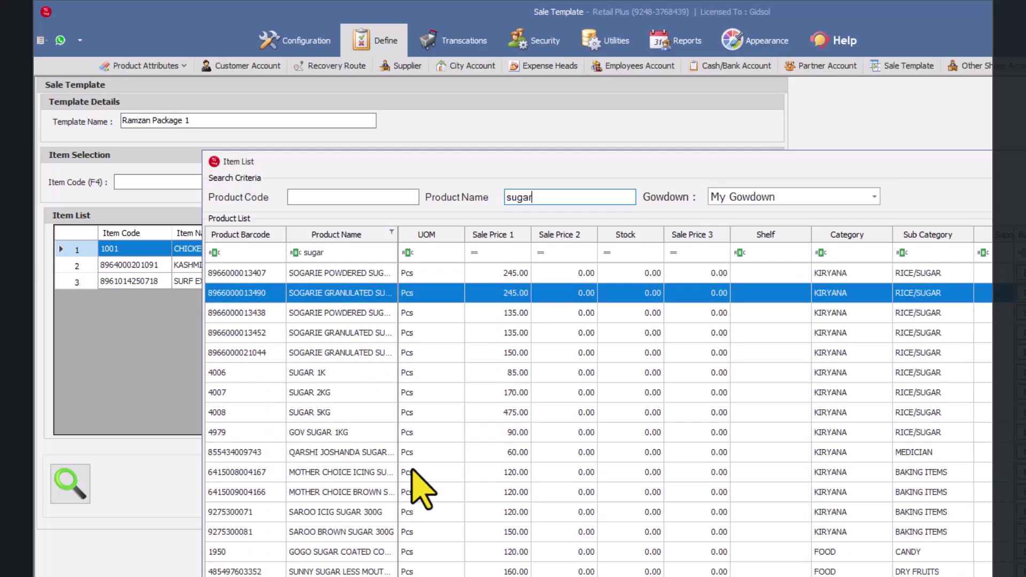
double_click(335, 412)
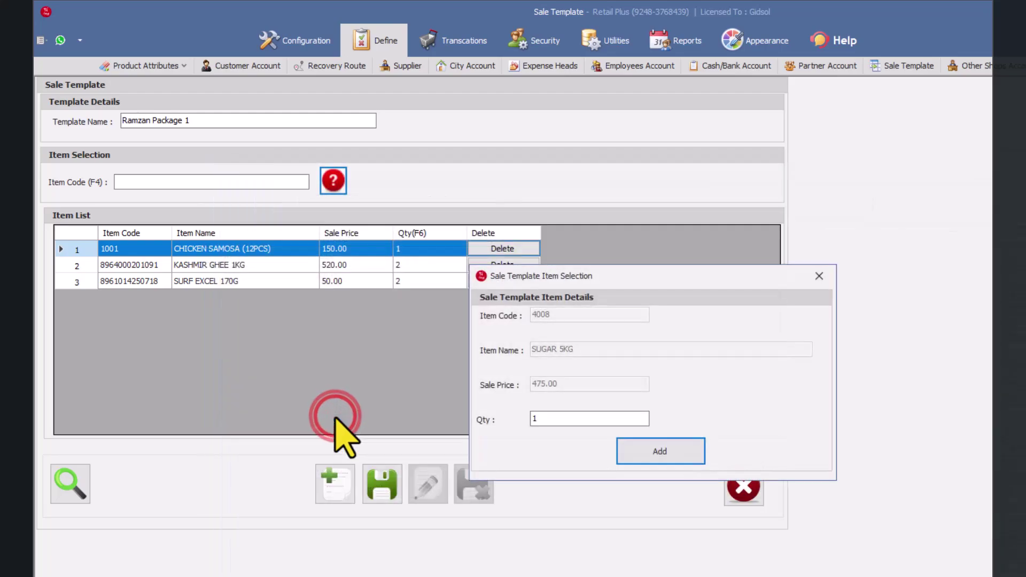
click(534, 423)
text(10)
click(648, 451)
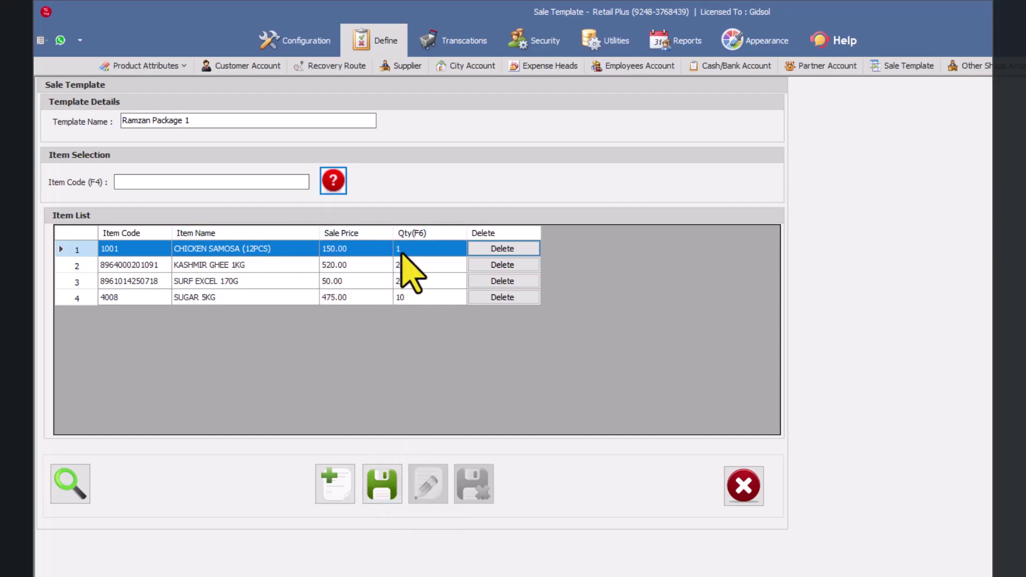
- Save the Ramzan Package 1 template record and confirm saving
click(381, 484)
click(649, 431)
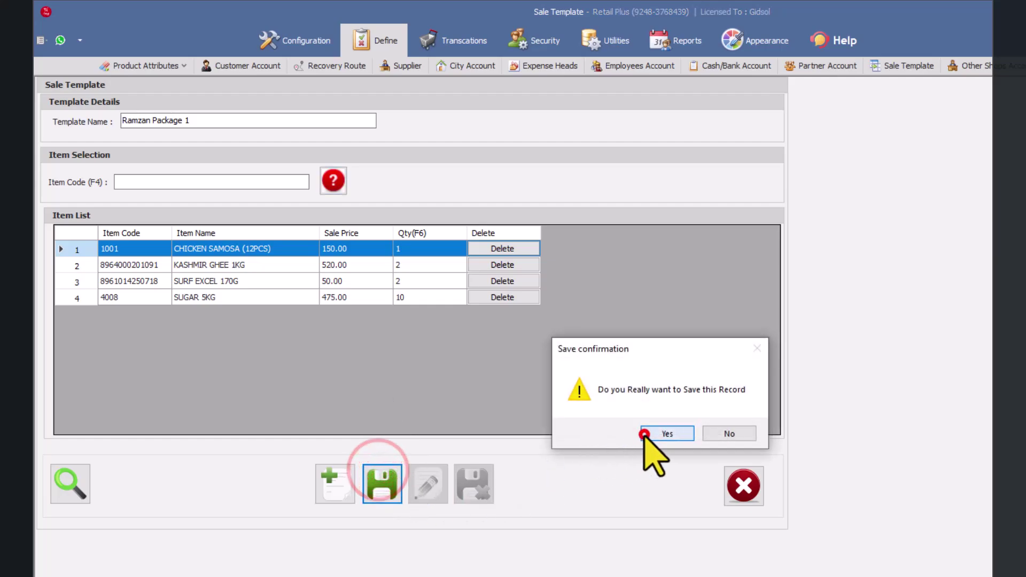
click(700, 433)
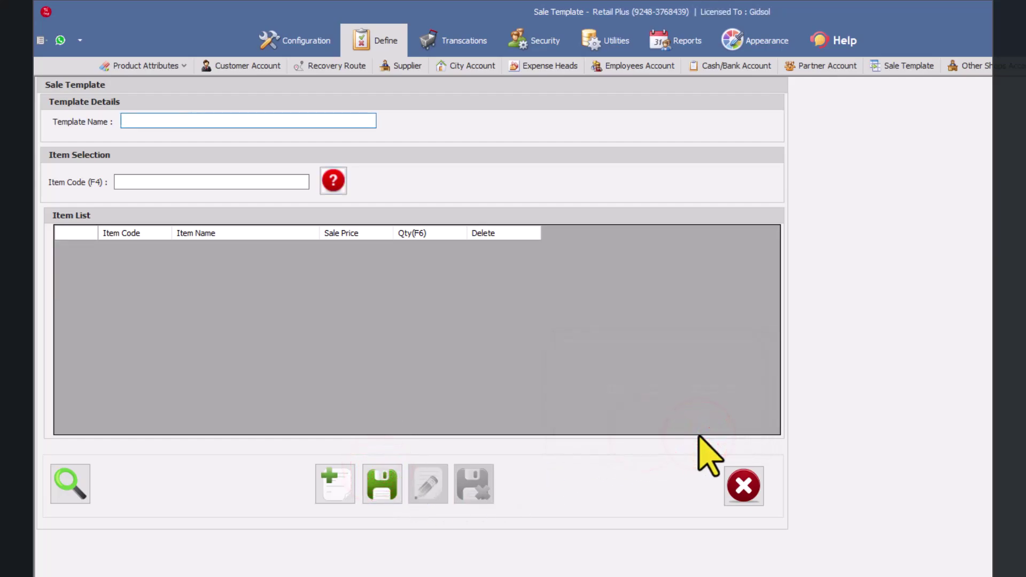
- Load the saved Ramzan Package 1 template, delete its CHICKEN SAMOSA (12PCS) item and update the record
click(74, 483)
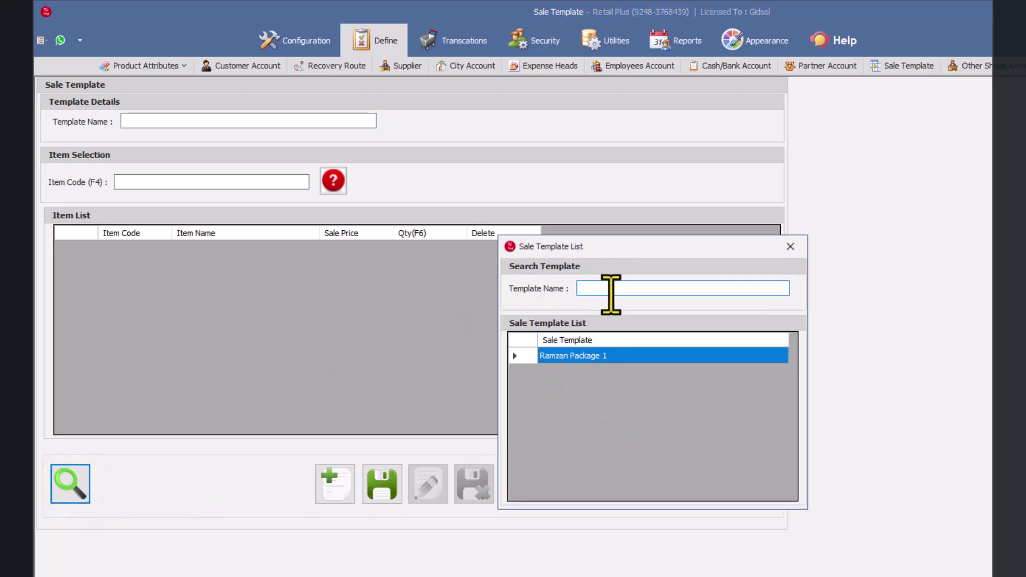
double_click(598, 355)
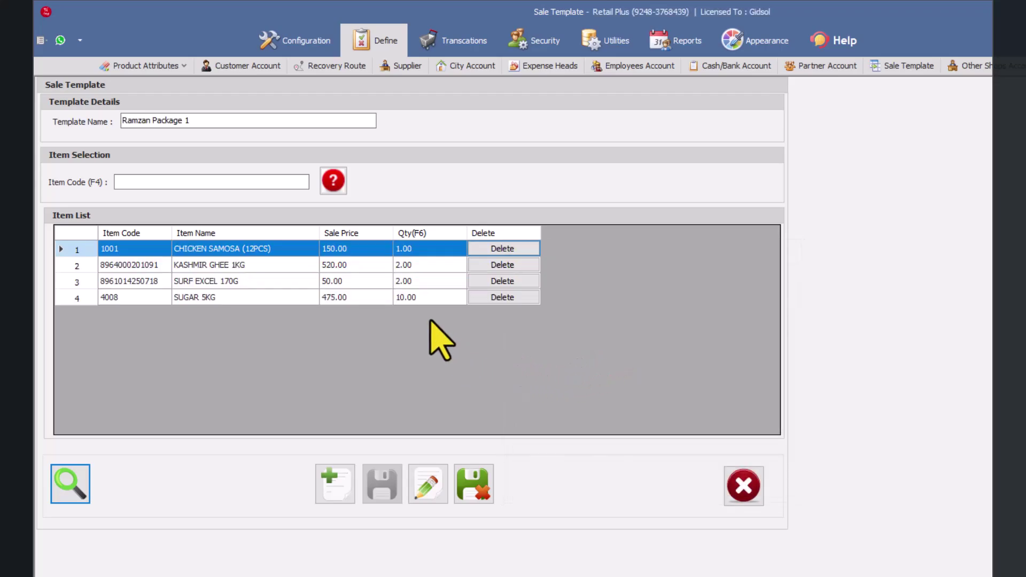
click(495, 251)
click(661, 433)
click(430, 481)
click(669, 428)
click(727, 435)
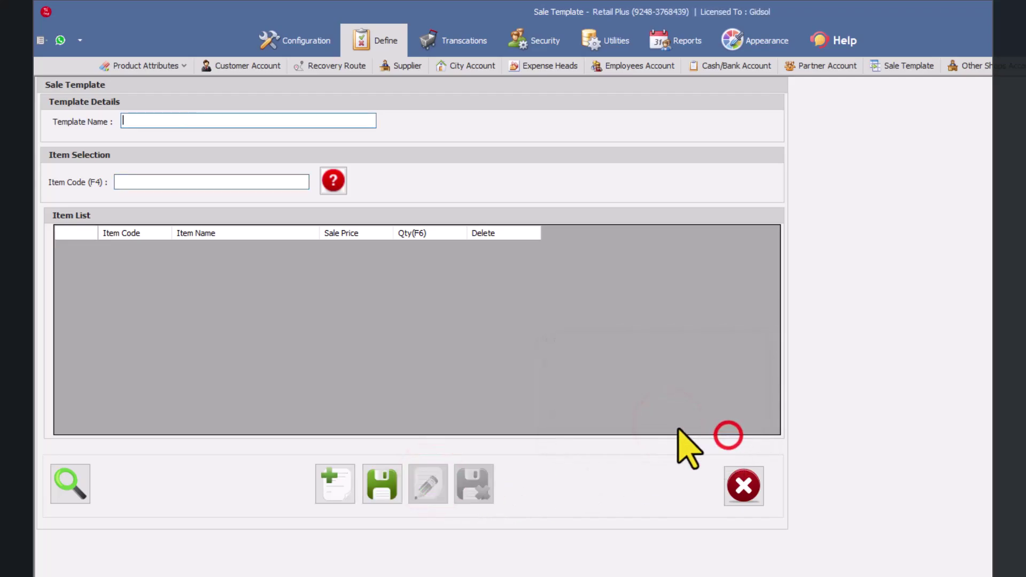
- Reopen the Ramzan Package 1 template to check its item list
click(70, 484)
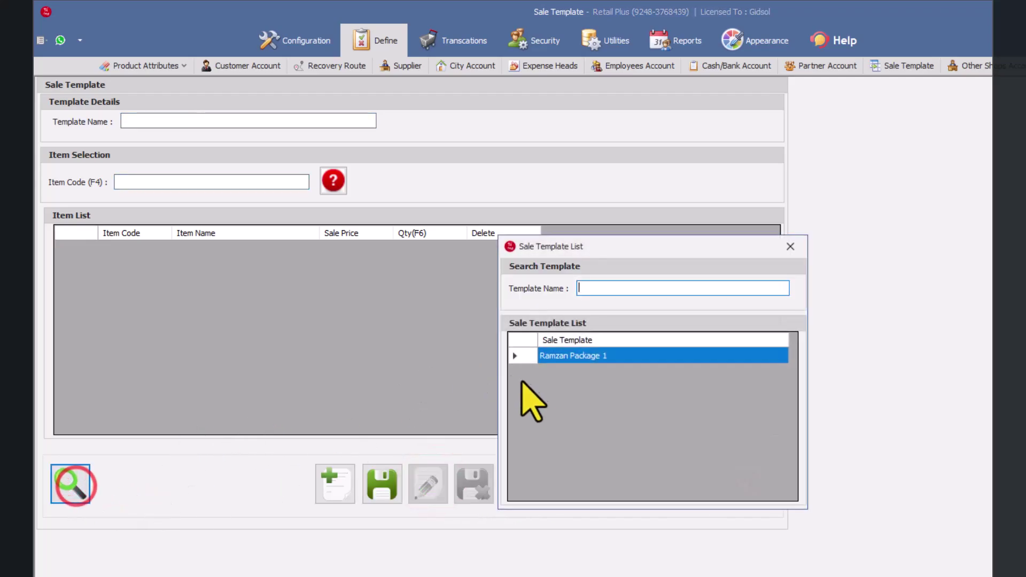
double_click(617, 355)
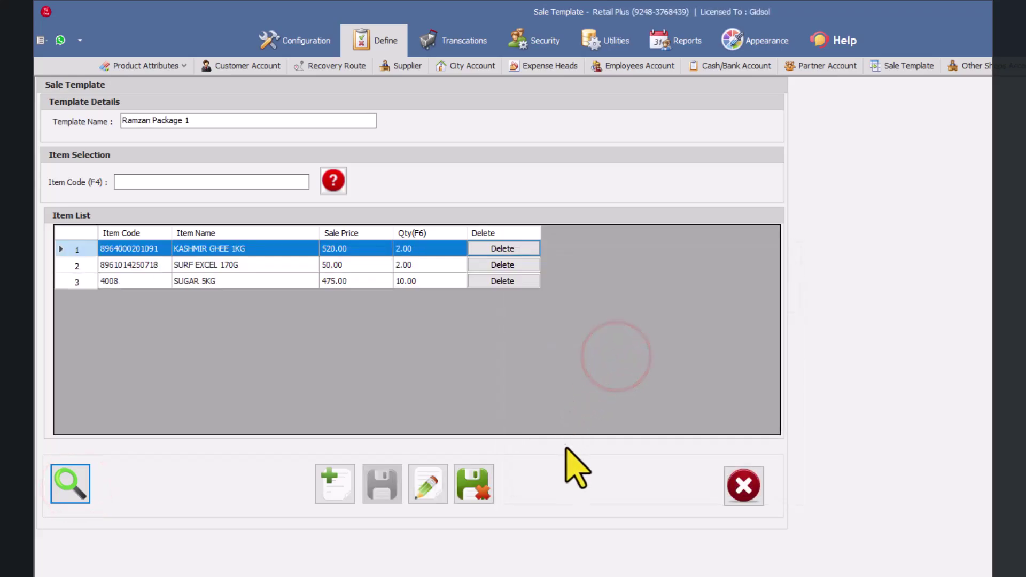
click(479, 489)
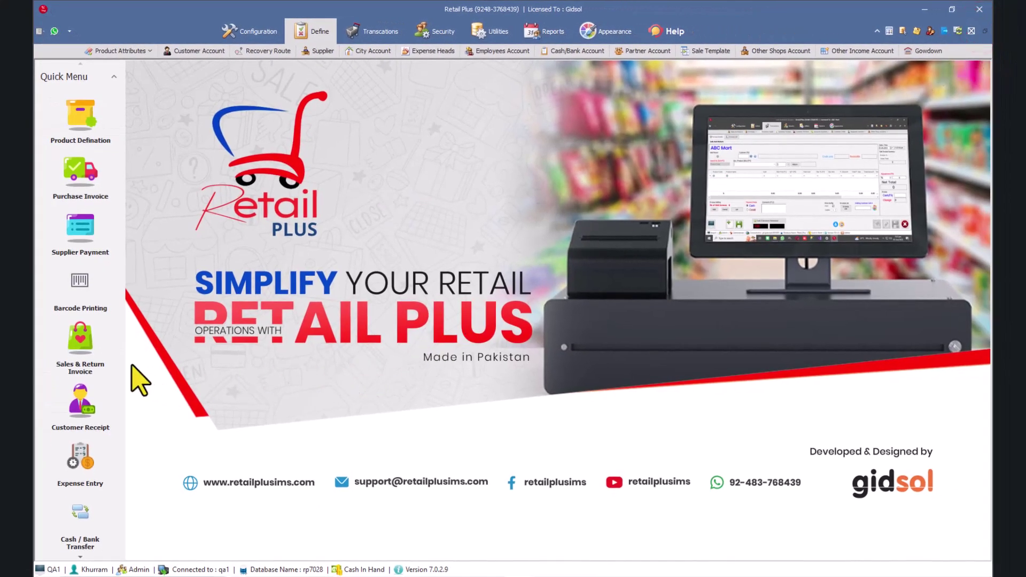
- Try to load the Ramzan Package 1 template into a new Sales & Return invoice, and close the invoice
click(84, 347)
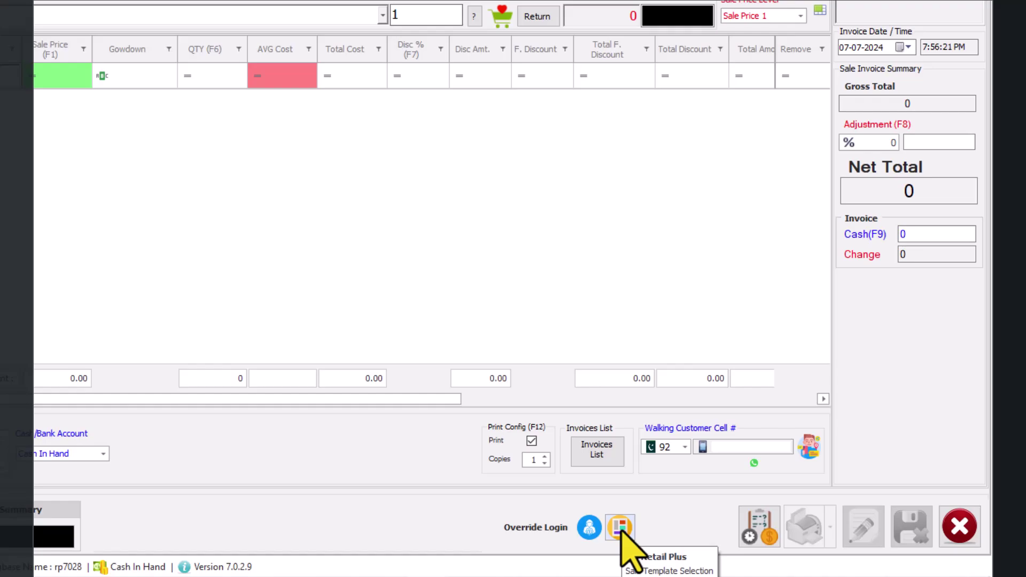
click(620, 528)
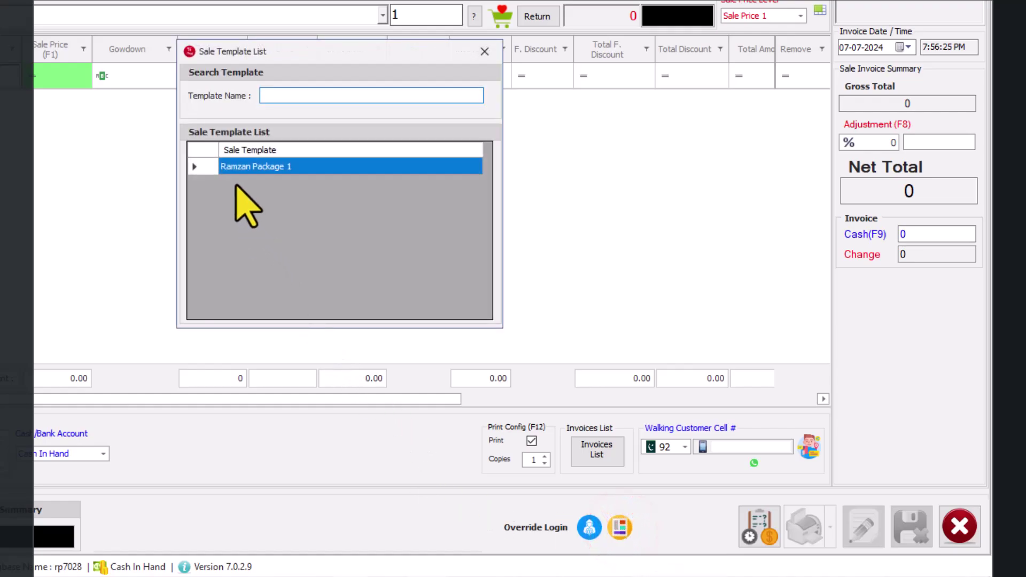
double_click(252, 168)
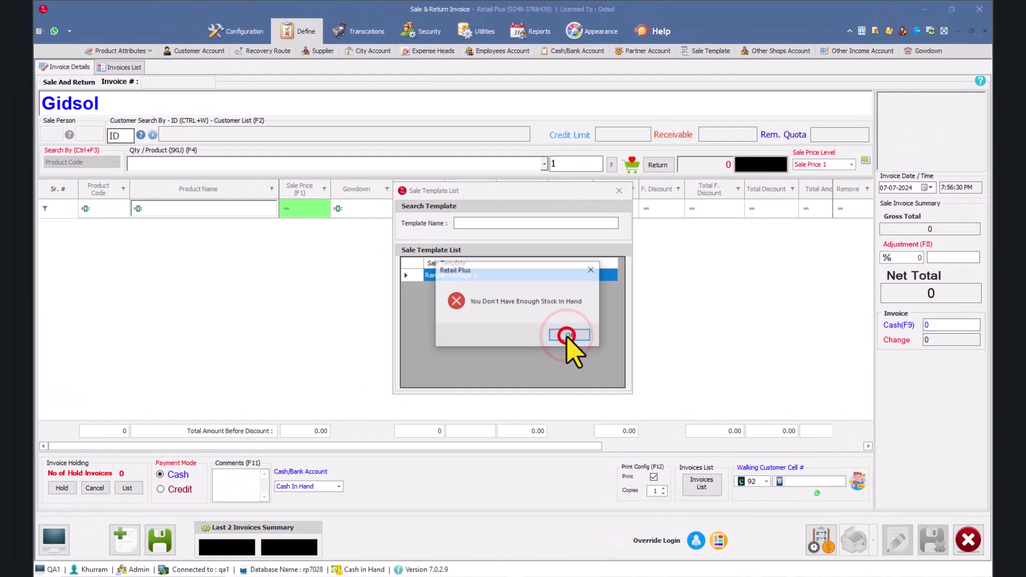
click(416, 250)
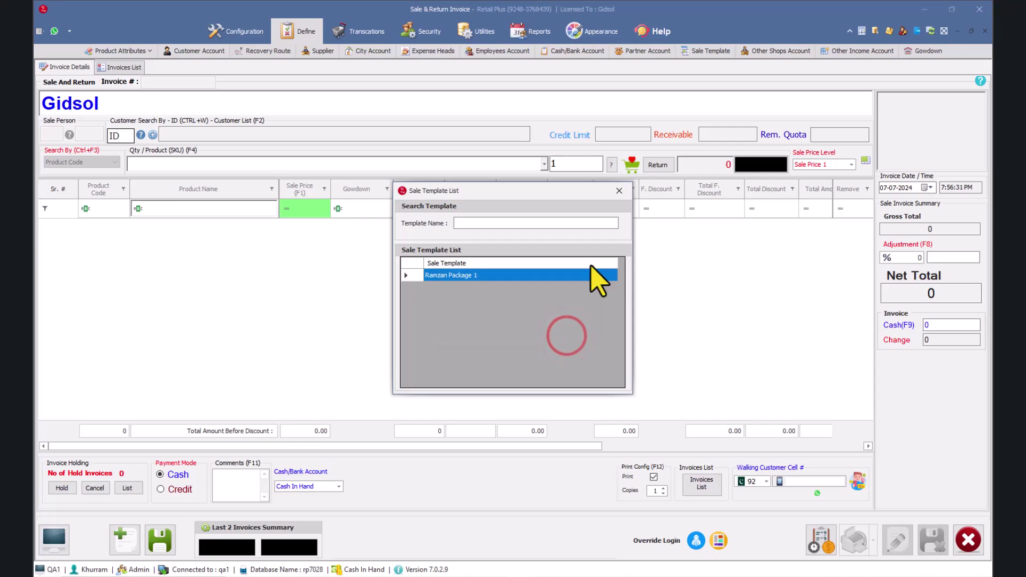
click(619, 191)
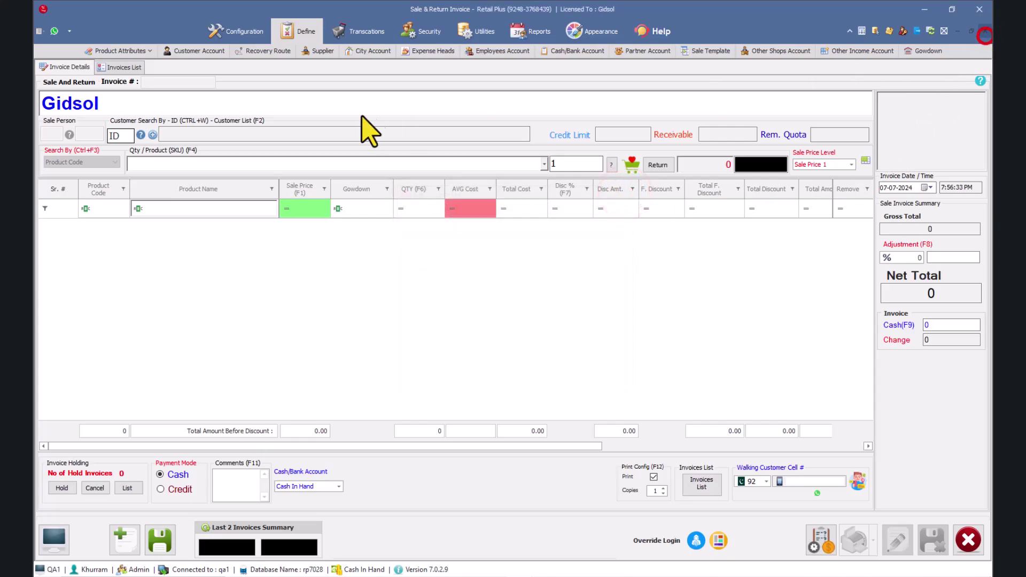
key(Escape)
- Enable Allow Negative Inventory in the system configuration, save the update and reload the configuration values
click(243, 32)
click(216, 50)
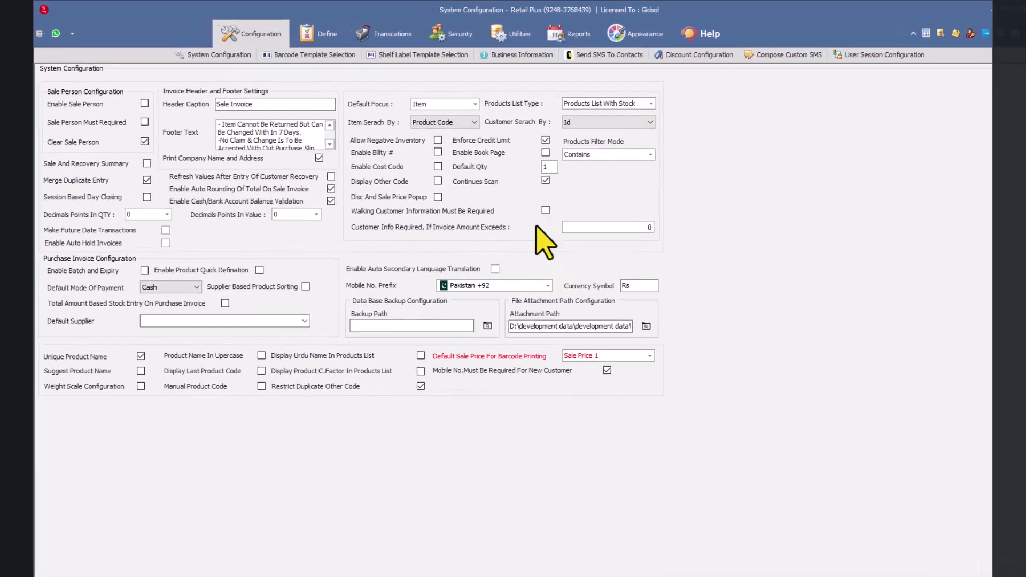
click(438, 140)
key(ctrl+s)
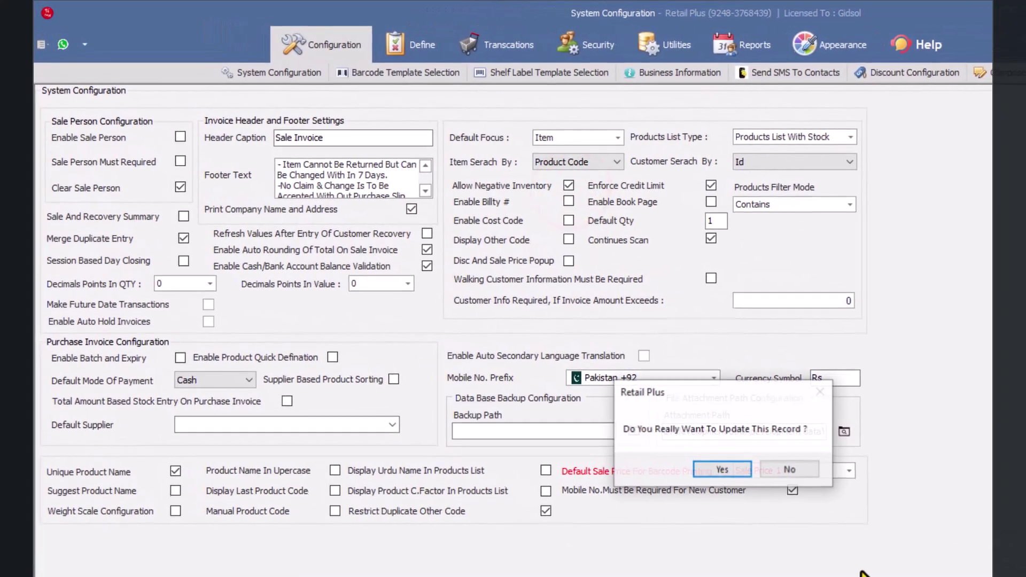
click(793, 473)
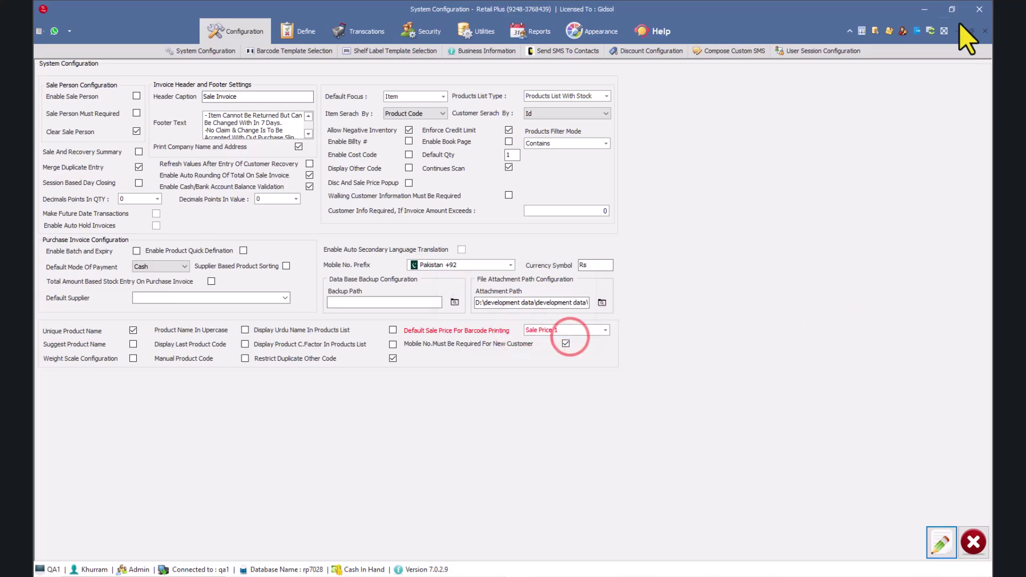
click(983, 28)
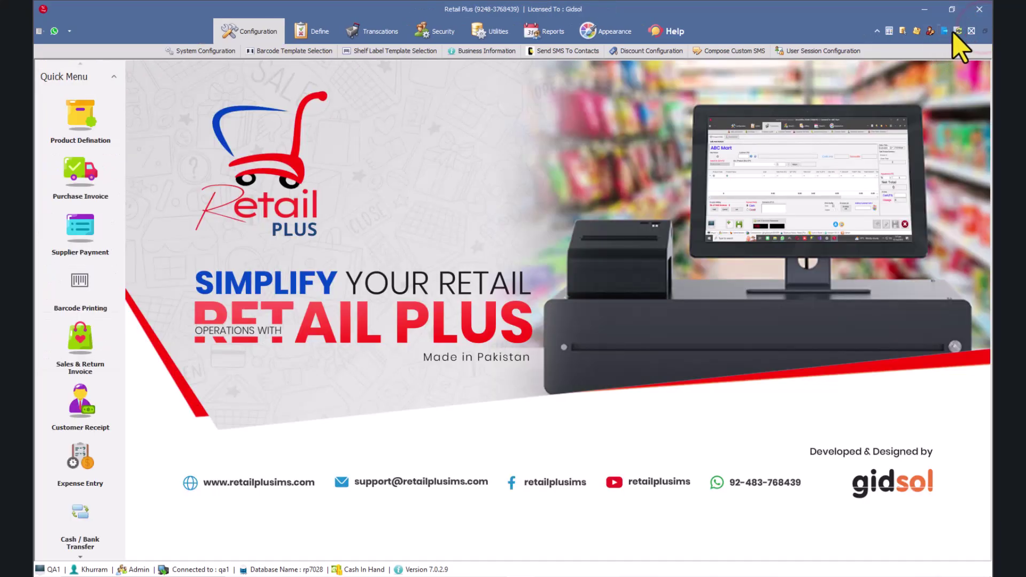
click(958, 31)
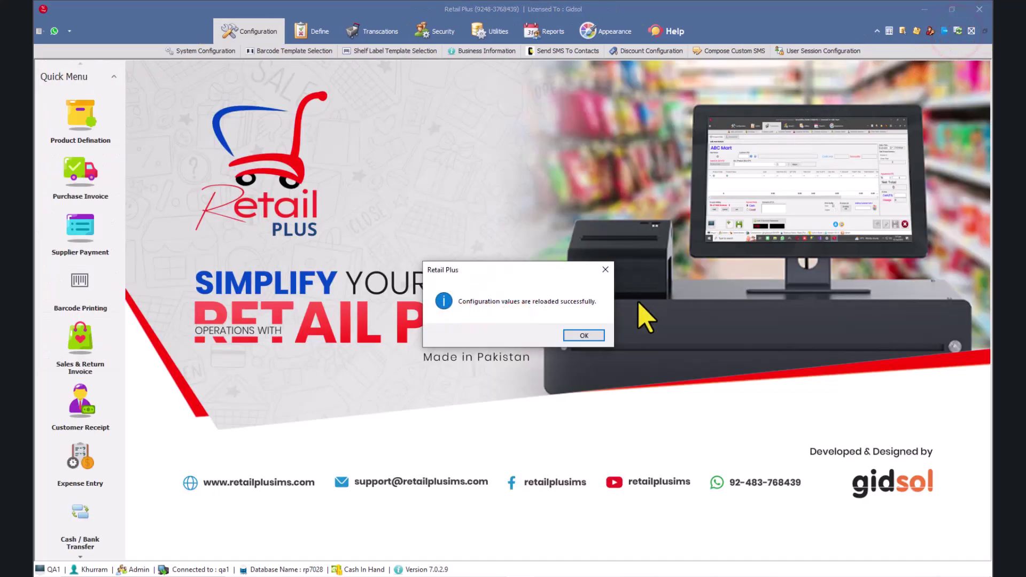
click(592, 336)
- Load the Ramzan Package 1 template's items into a new Sales & Return invoice, and close the invoice
click(99, 353)
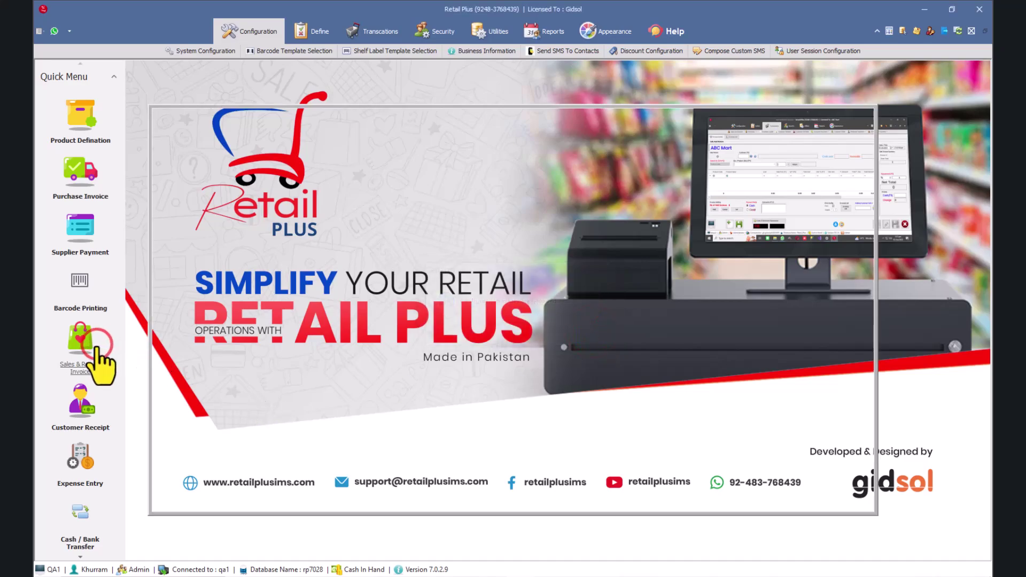
click(591, 335)
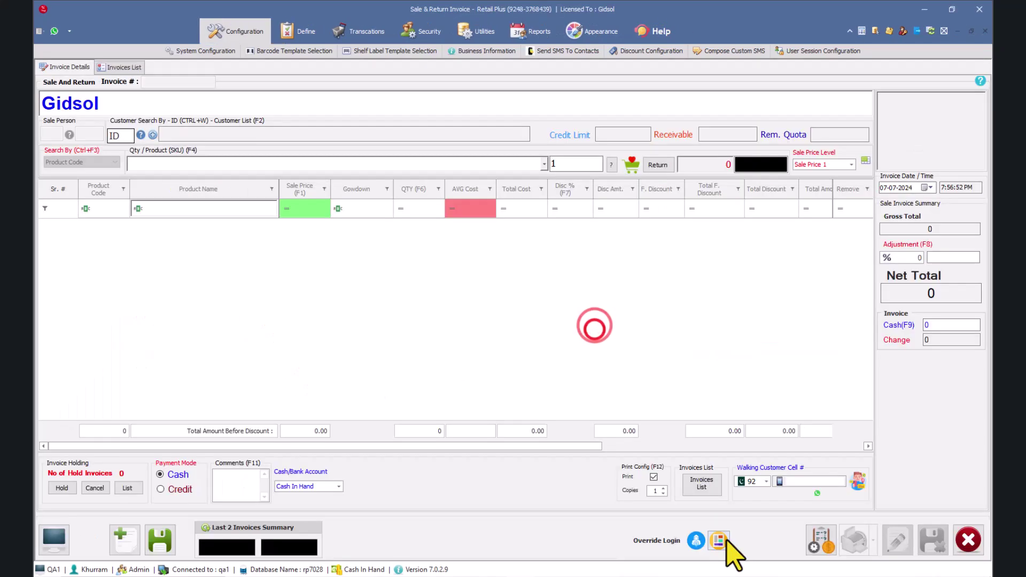
click(726, 541)
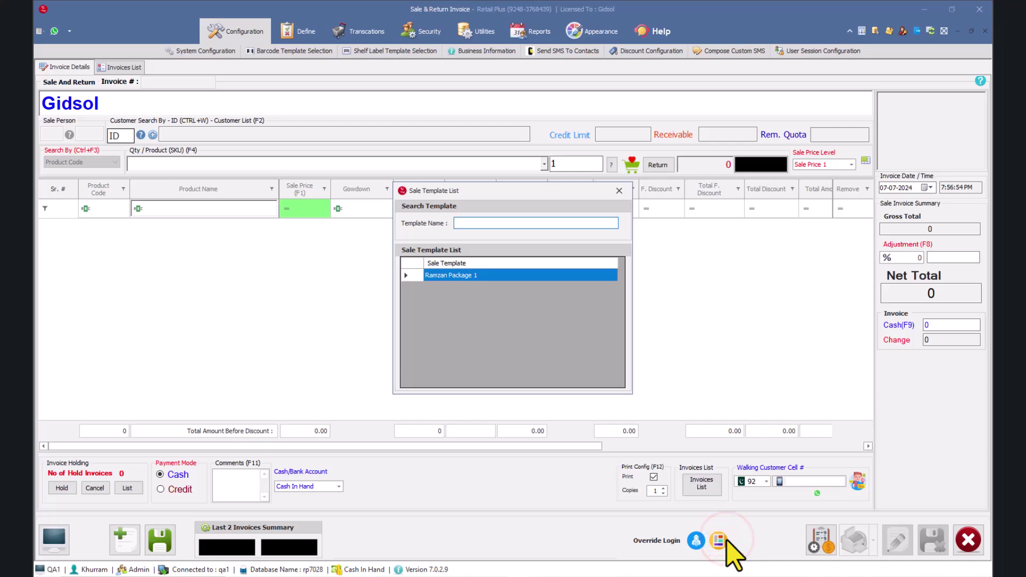
double_click(455, 275)
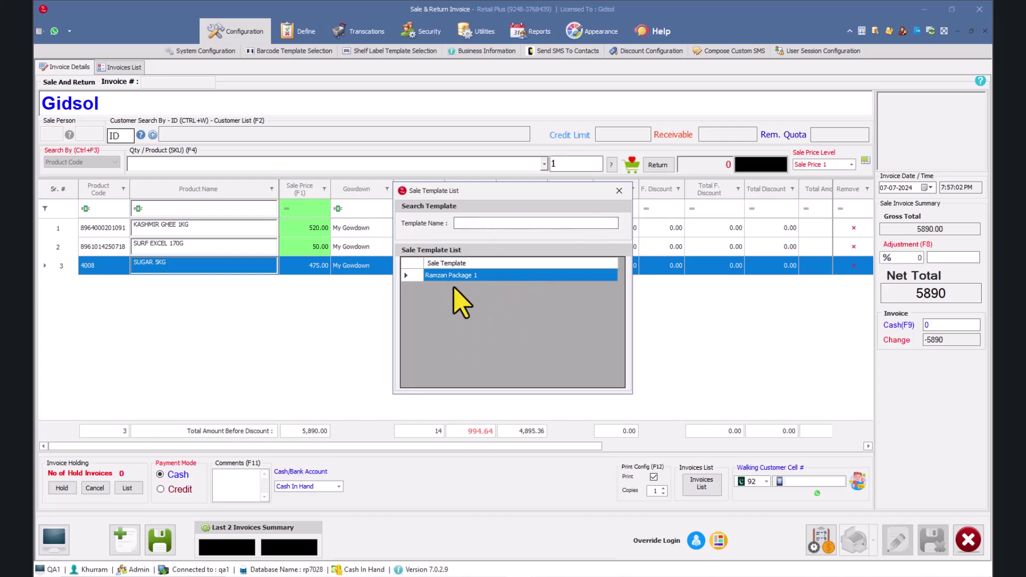
click(620, 191)
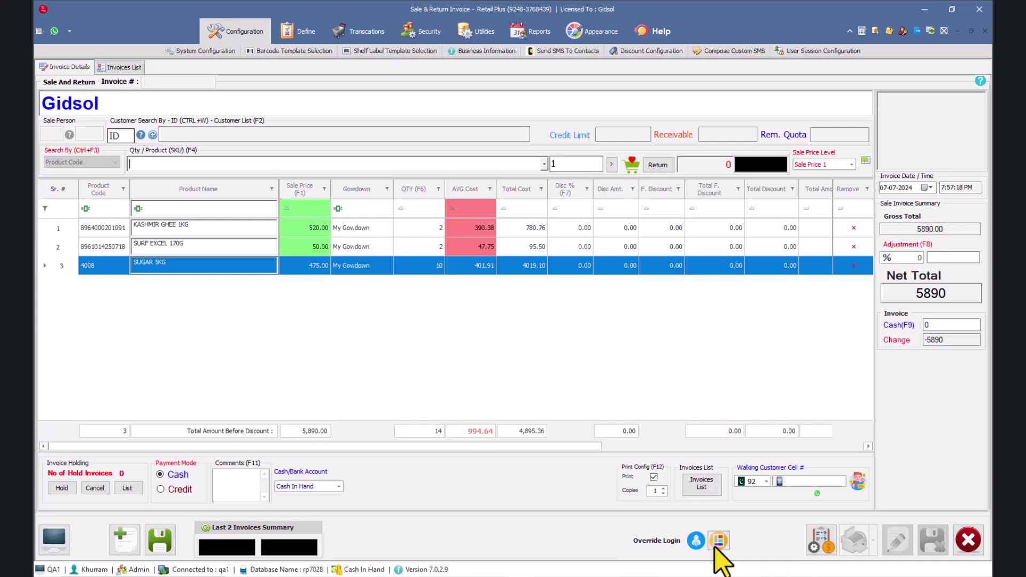
click(983, 33)
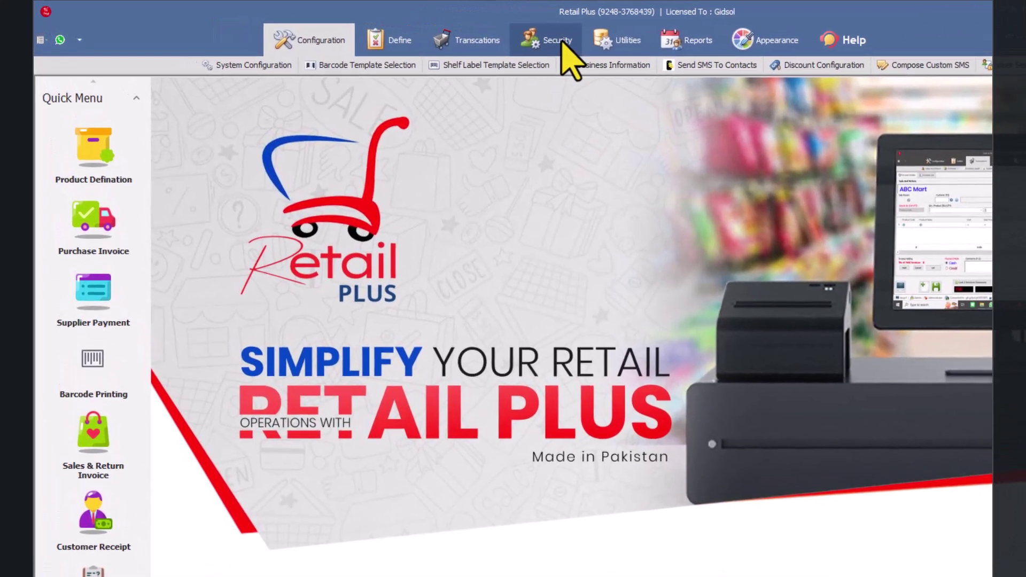
- Filter the Admin group's Sales And Return rights in the Transcations category by "templ" to check the sale template right
click(516, 30)
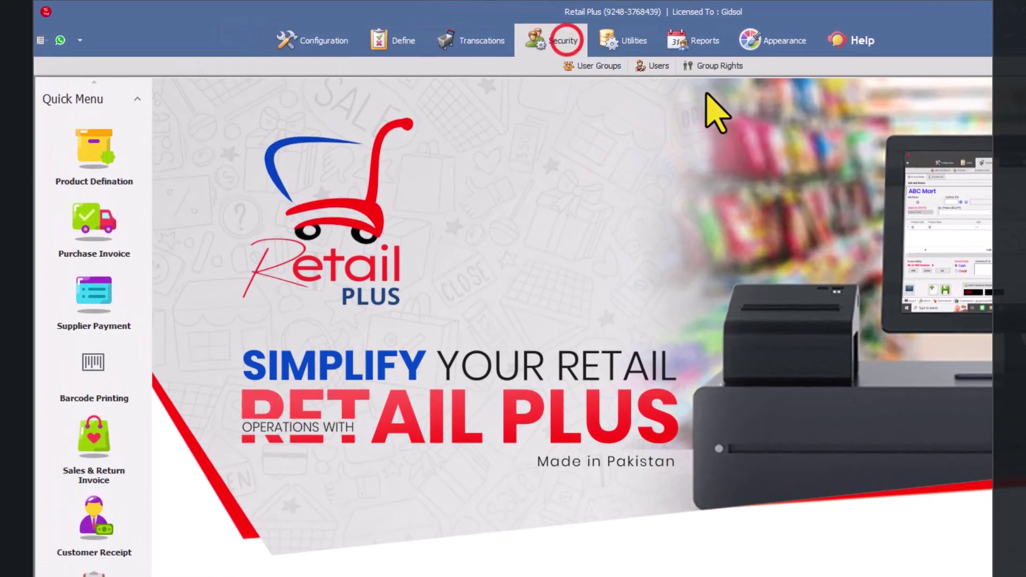
click(717, 66)
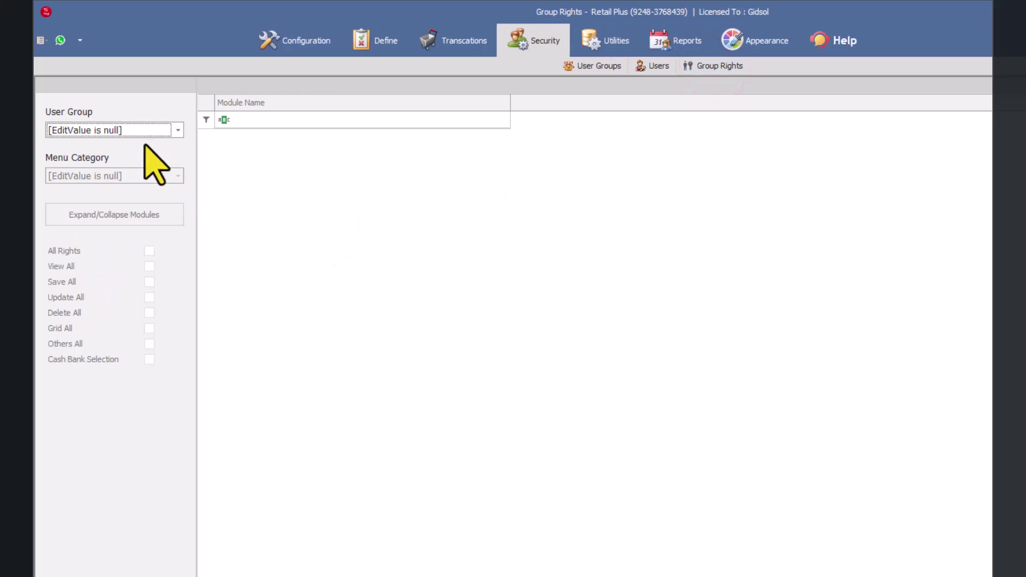
click(143, 130)
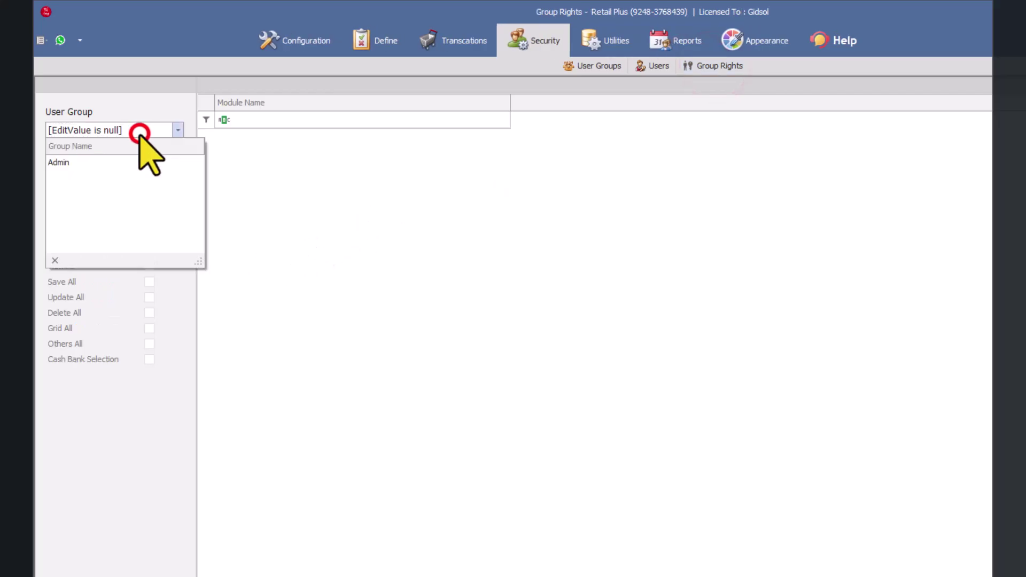
click(109, 163)
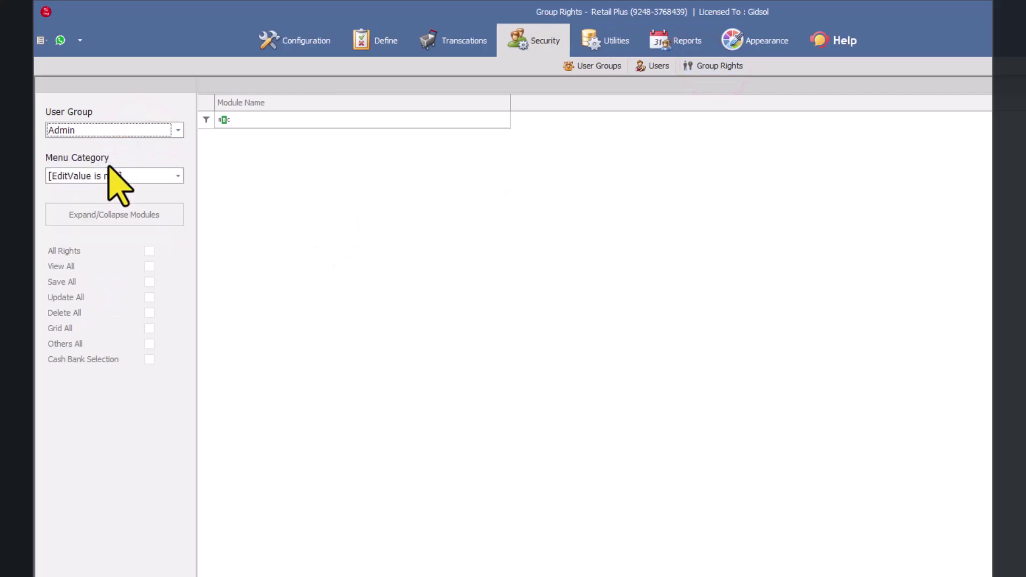
click(114, 176)
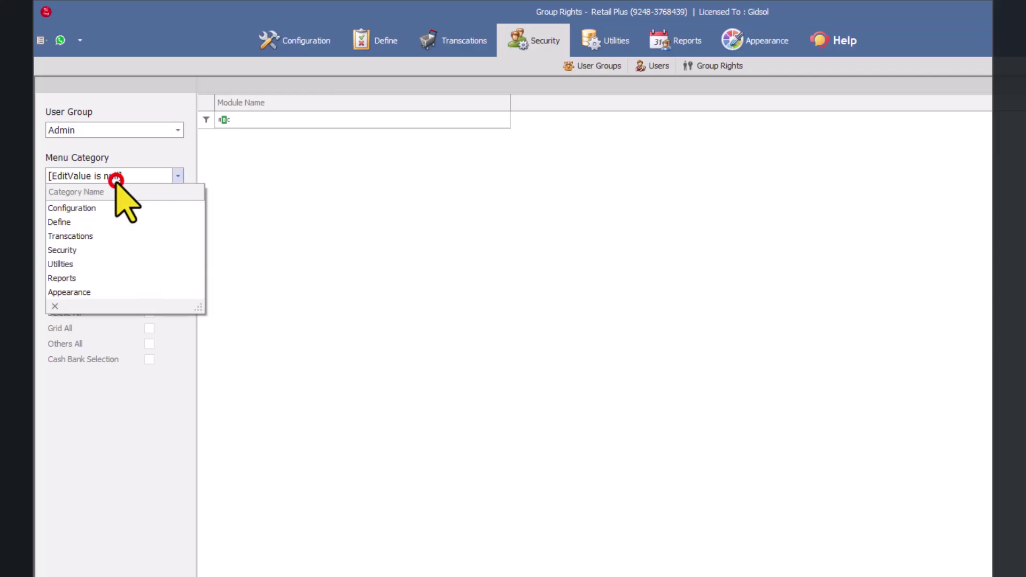
click(84, 235)
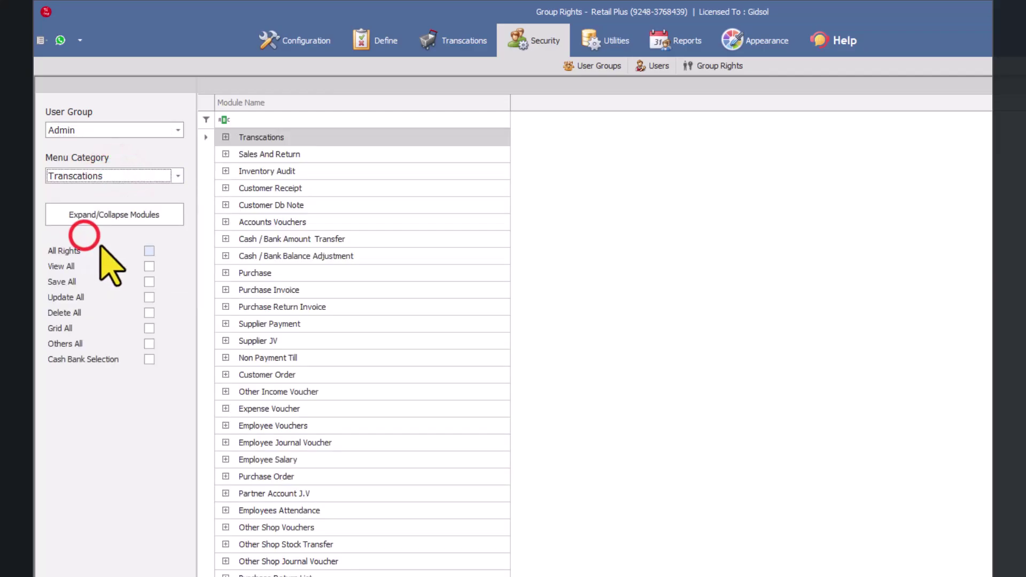
click(226, 154)
click(328, 178)
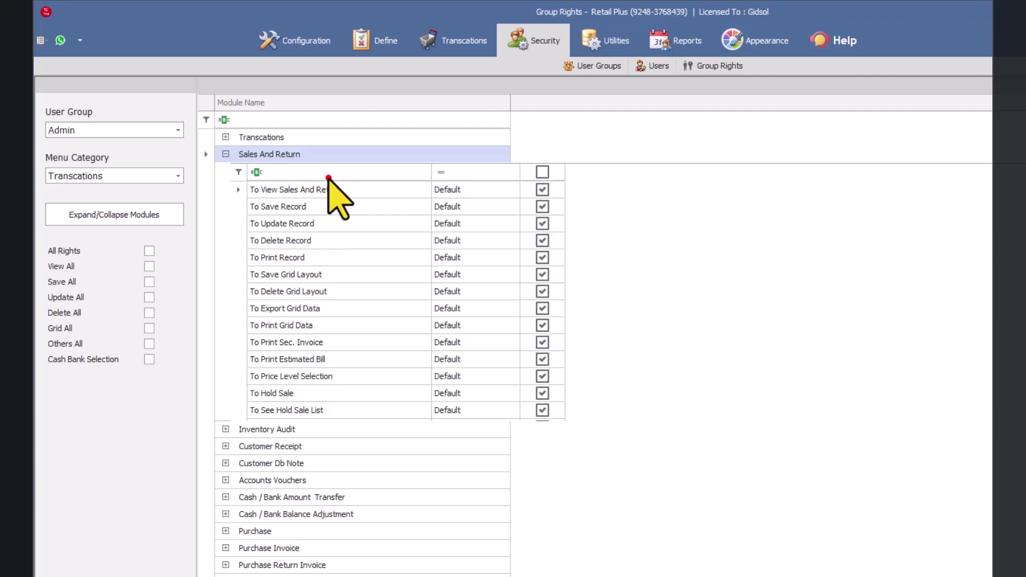
text(templ)
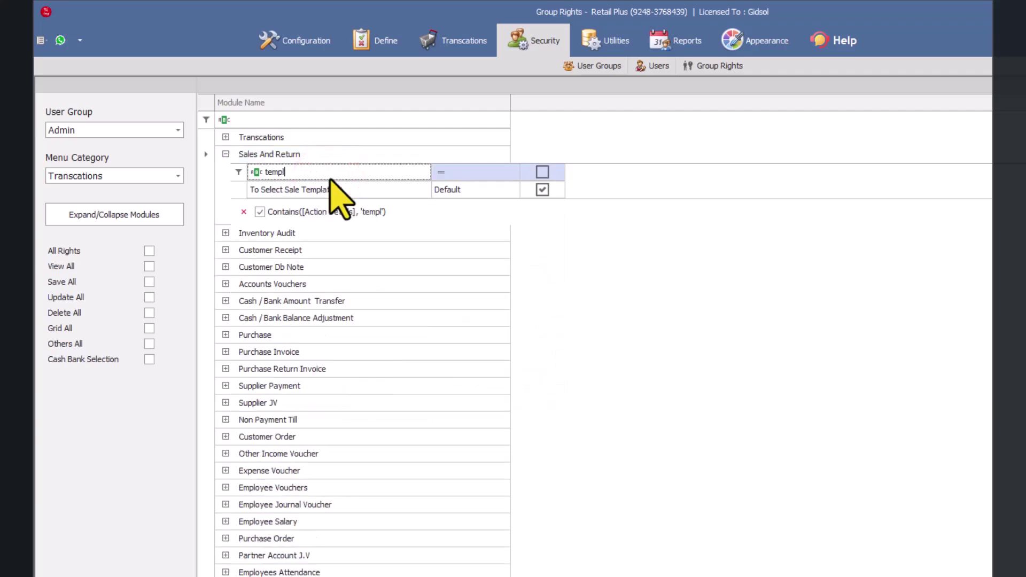